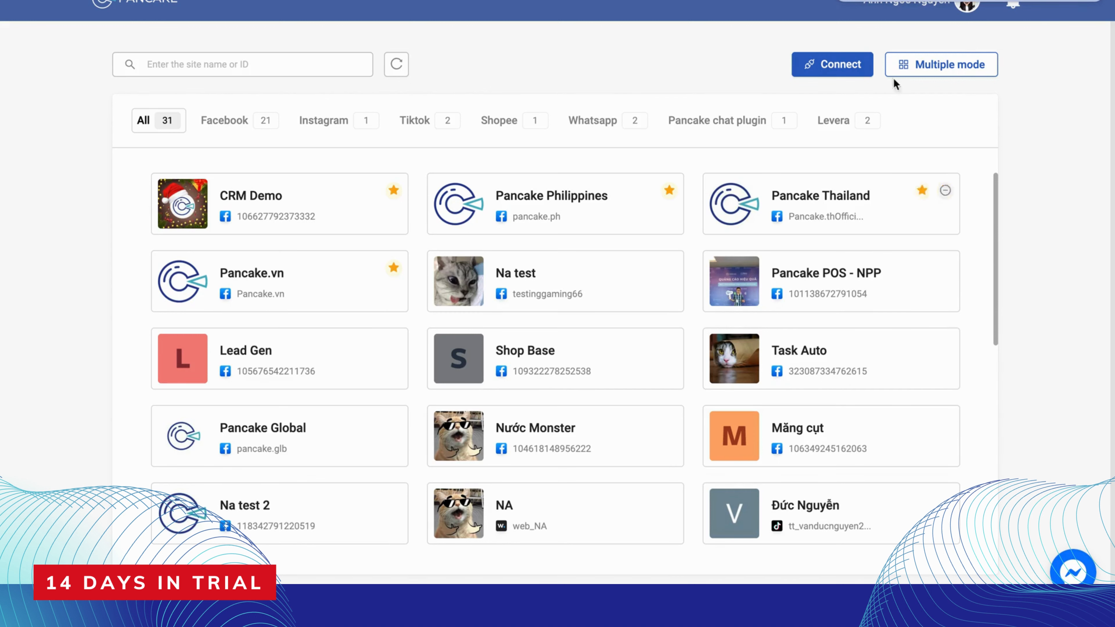
Reconnect to Facebook to update the list of connectable pages, continuing with the logged-in profile
left_click(914, 15)
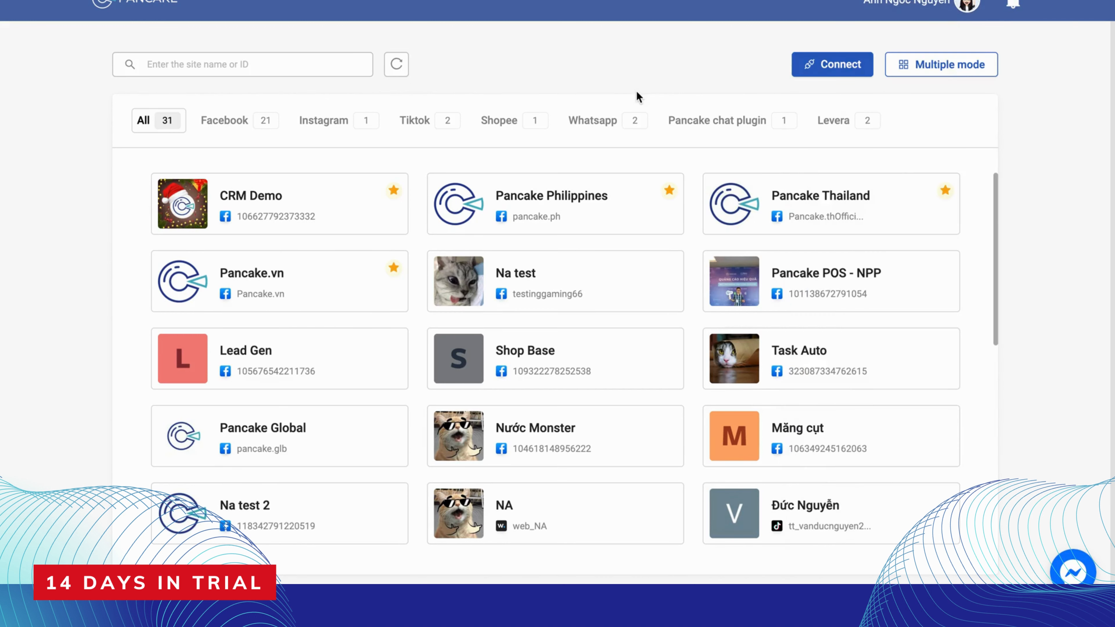
left_click(838, 66)
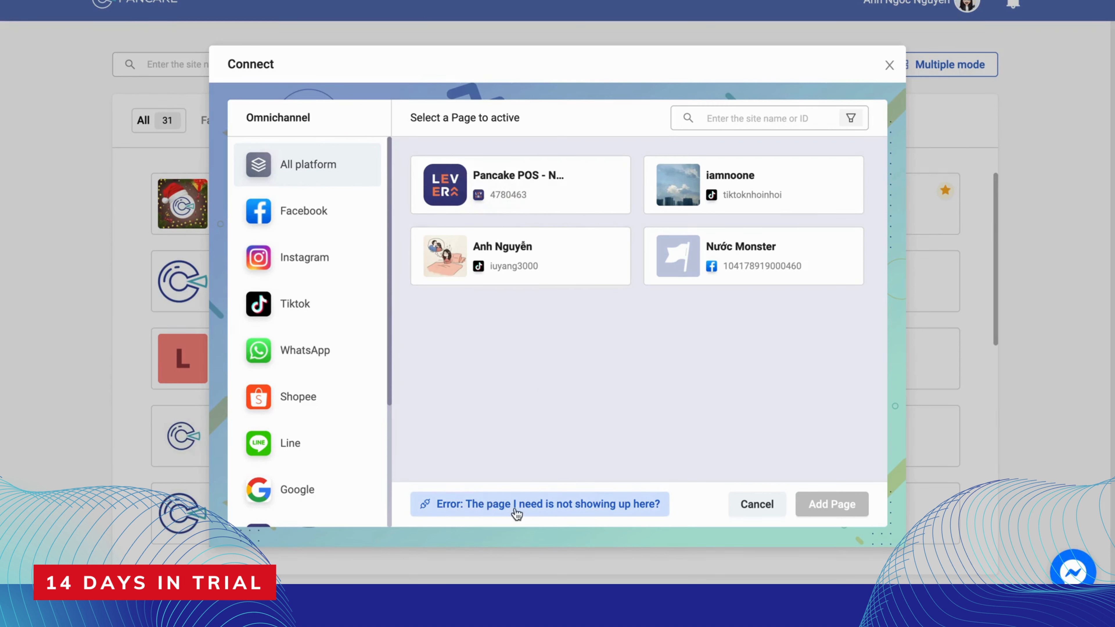
left_click(480, 512)
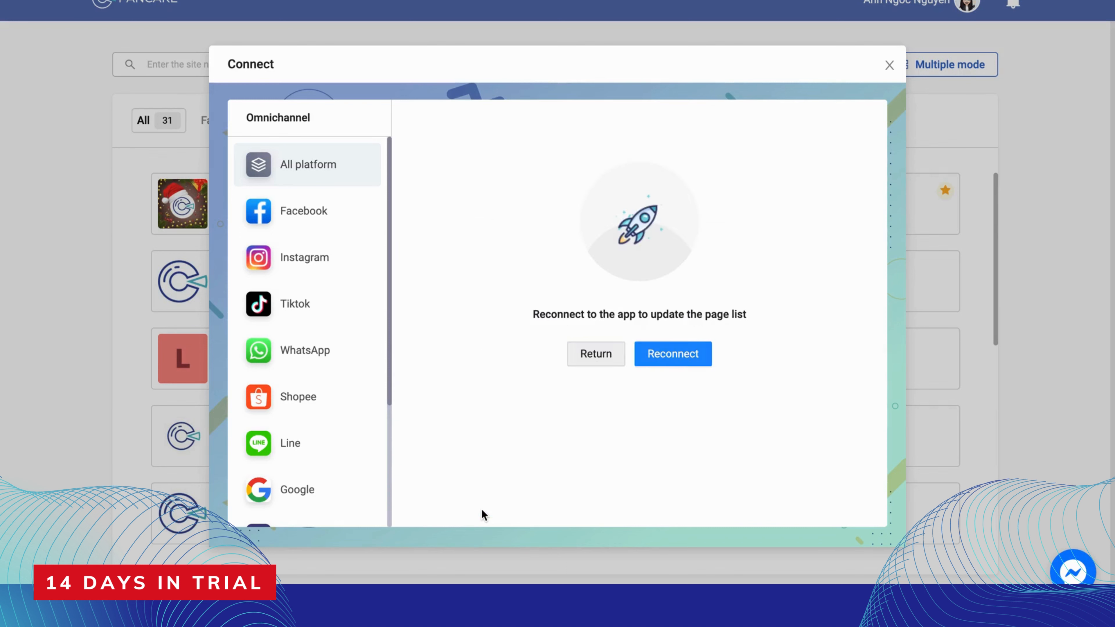
left_click(705, 357)
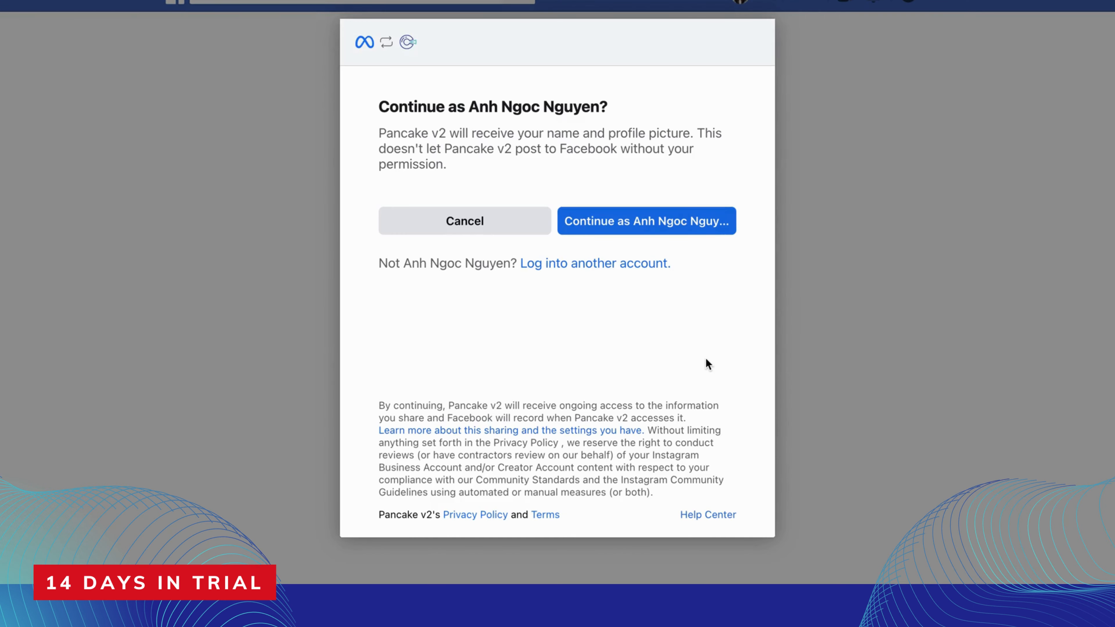
left_click(621, 222)
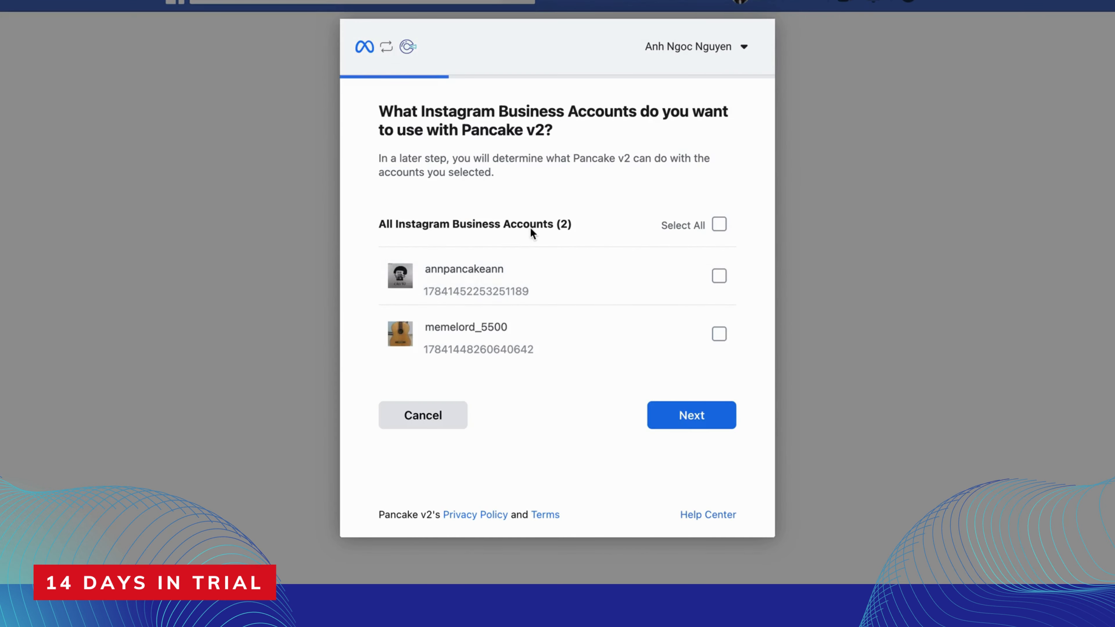
Grant Pancake v2 access to all Facebook Pages, skip the Instagram Business Accounts, and complete the linking
left_click(683, 420)
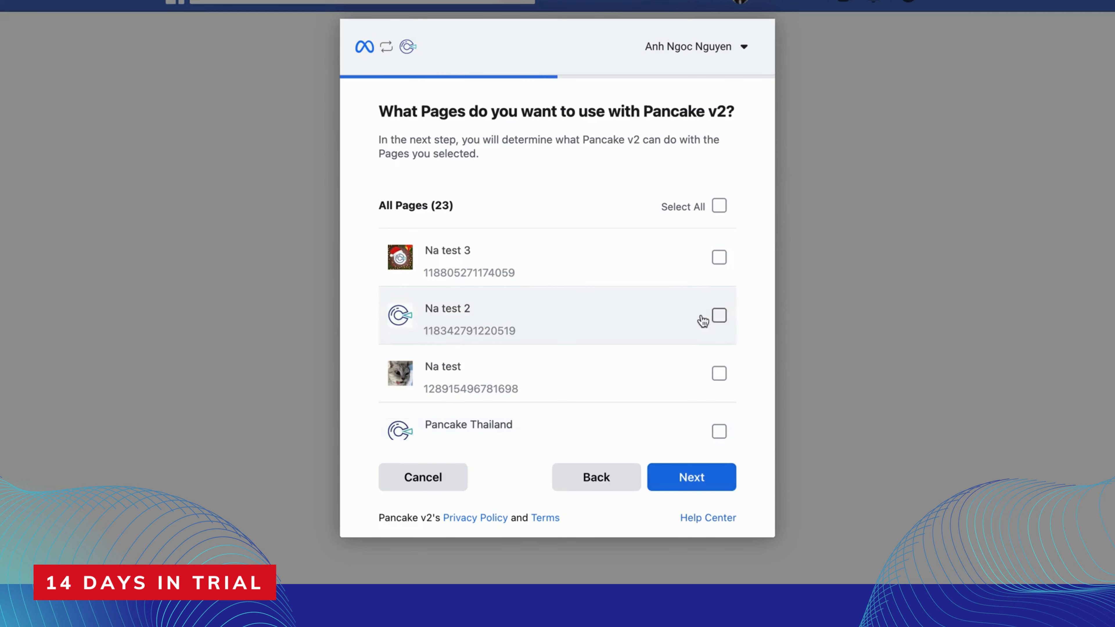
left_click(720, 207)
left_click(709, 487)
left_click(709, 486)
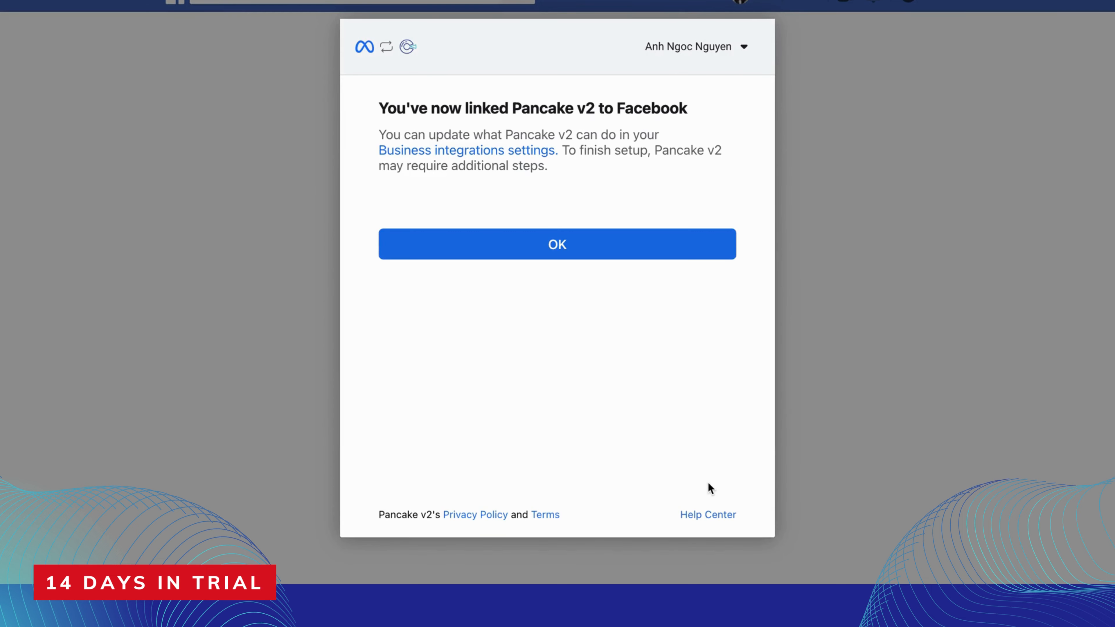
left_click(689, 240)
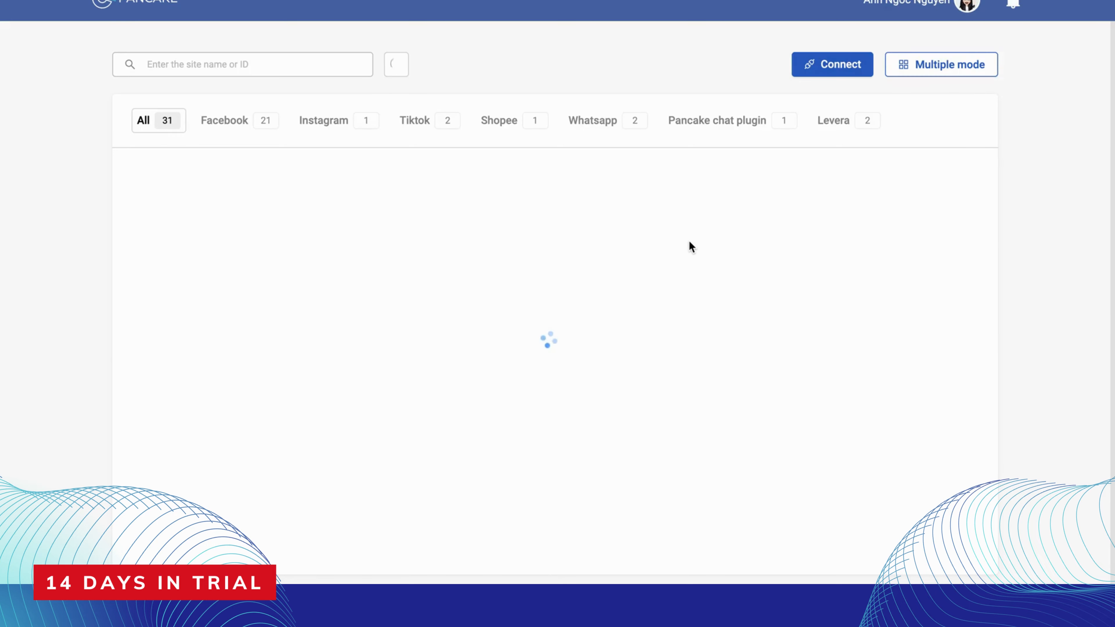
Choose the Facebook page Na test 3 as the page to activate
scroll(610, 364, "down", 4)
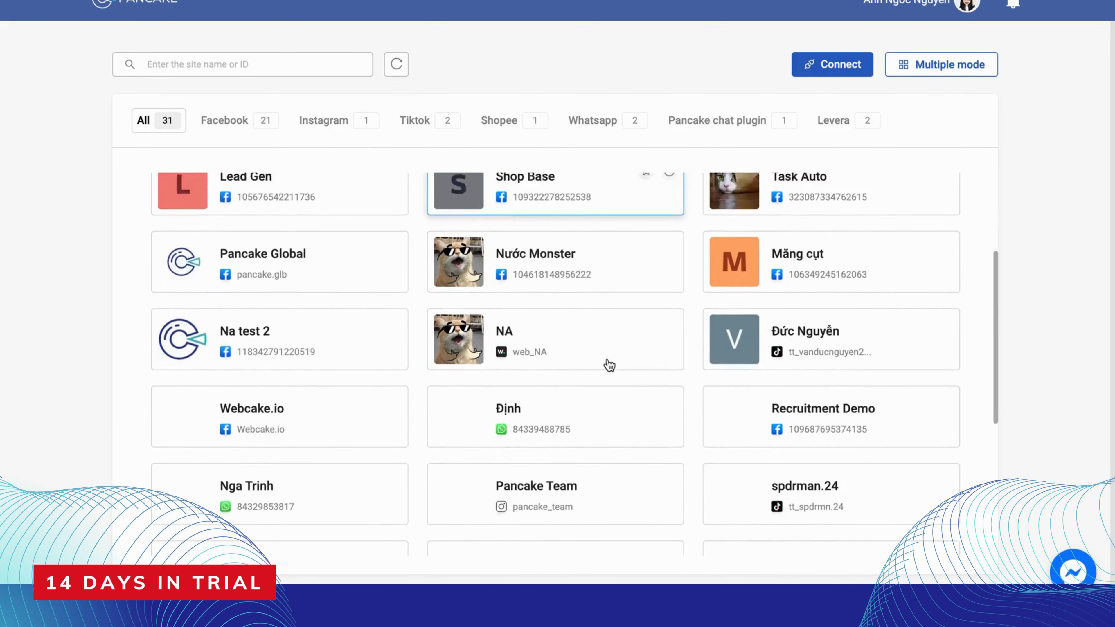
scroll(610, 365, "up", 4)
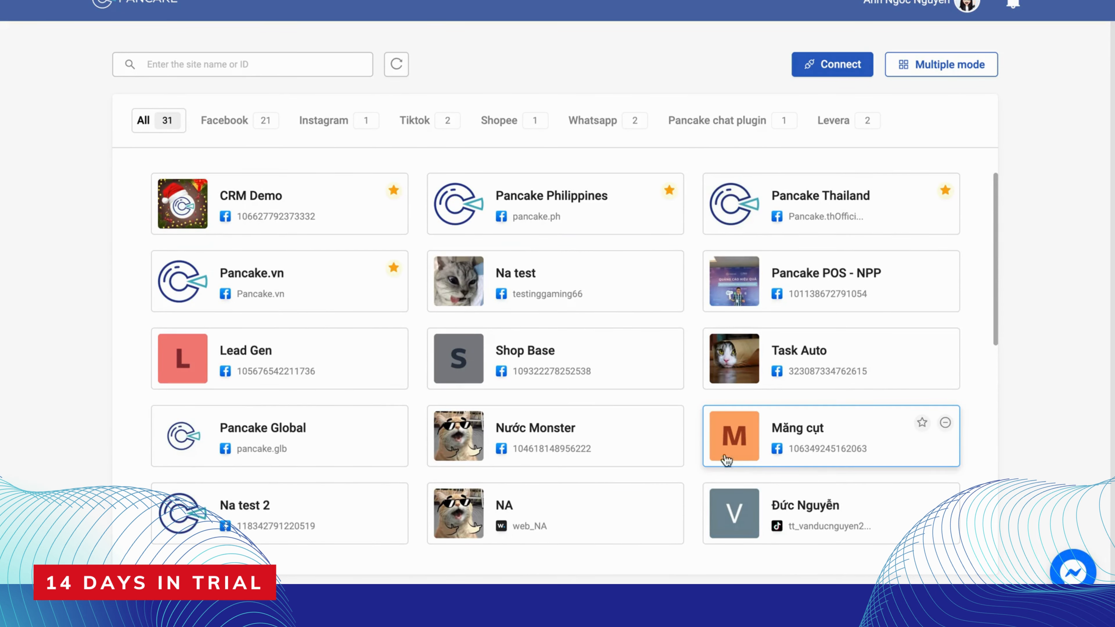
scroll(448, 386, "down", 4)
scroll(448, 383, "up", 4)
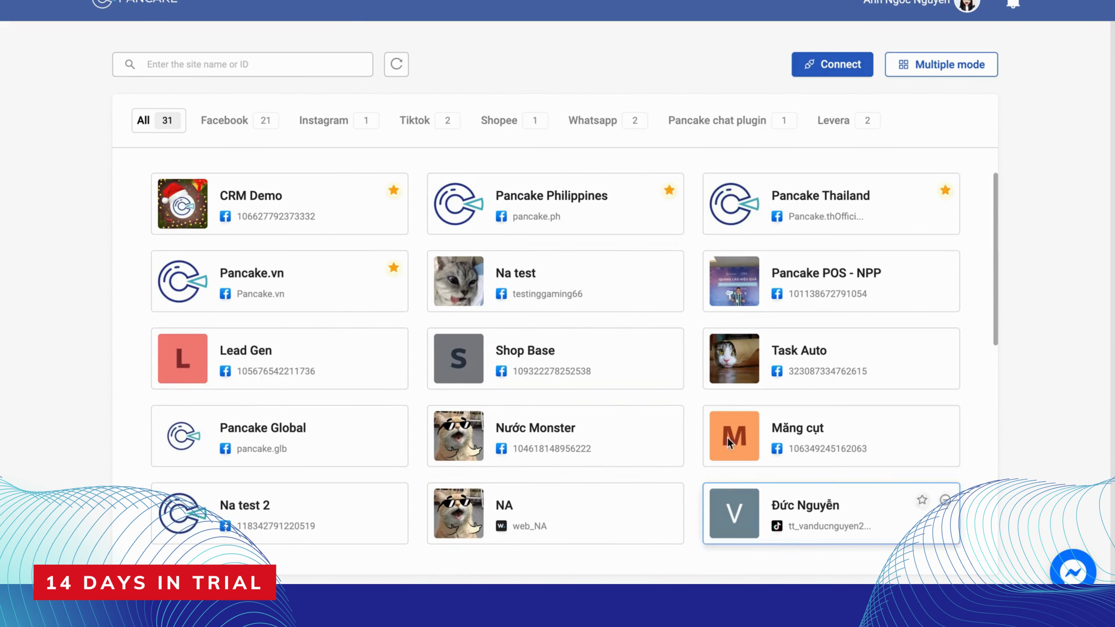
left_click(840, 72)
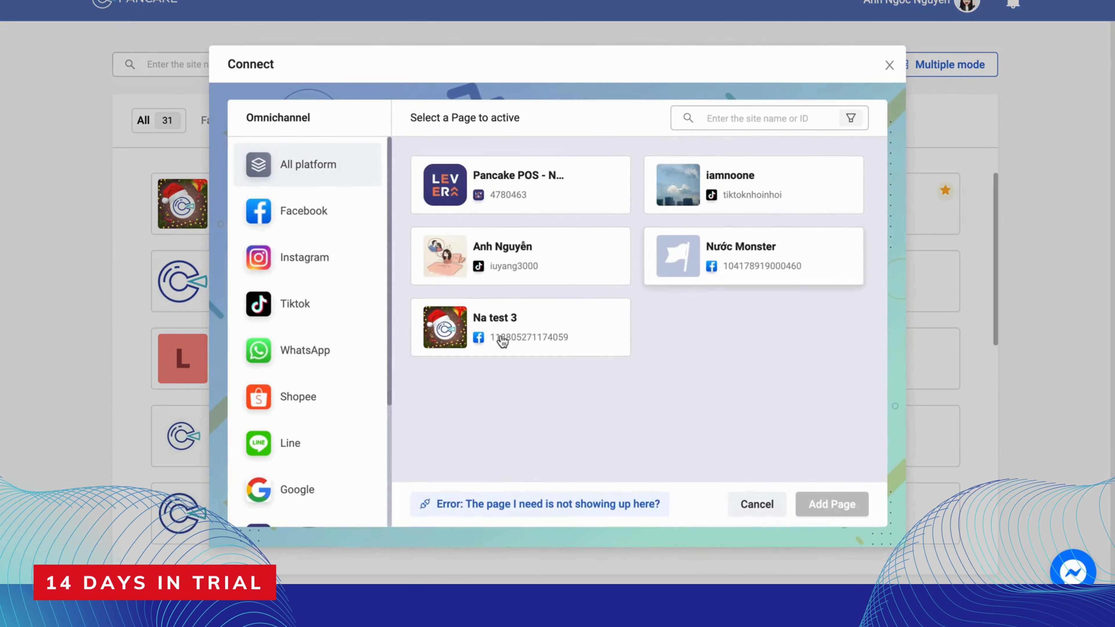
left_click(500, 339)
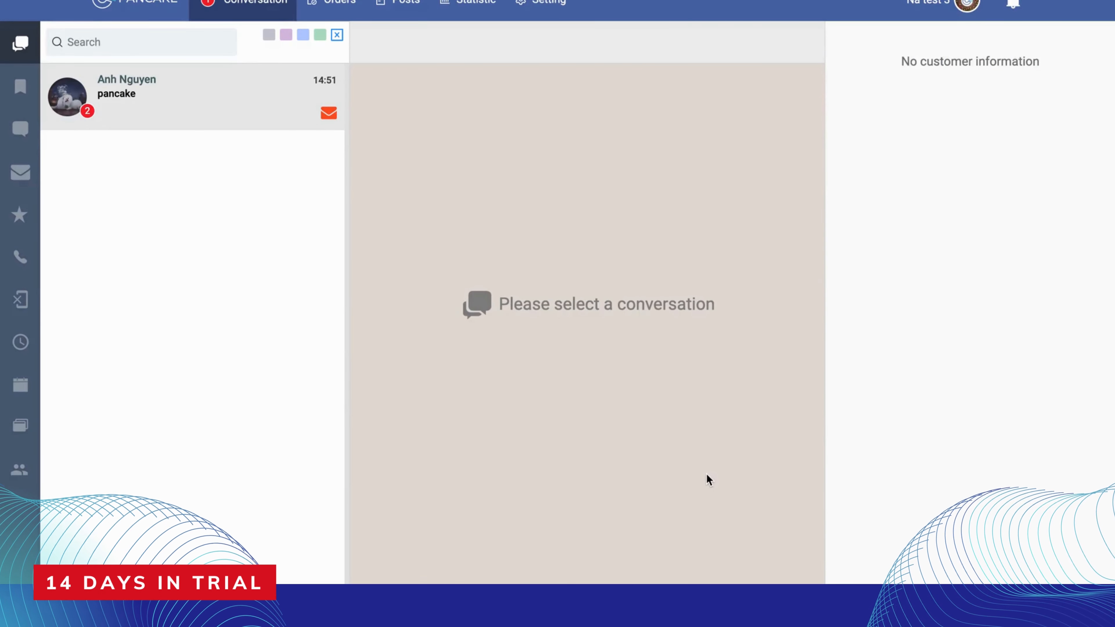
Open the unread customer conversation and view its date-of-birth setting without saving a date
left_click(286, 114)
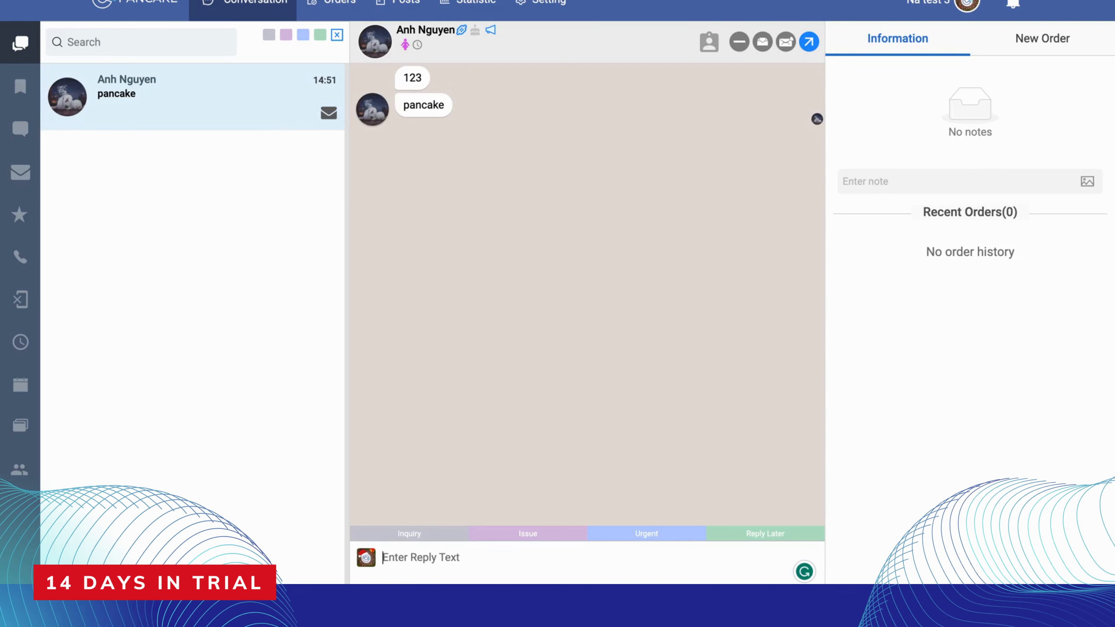
left_click(475, 29)
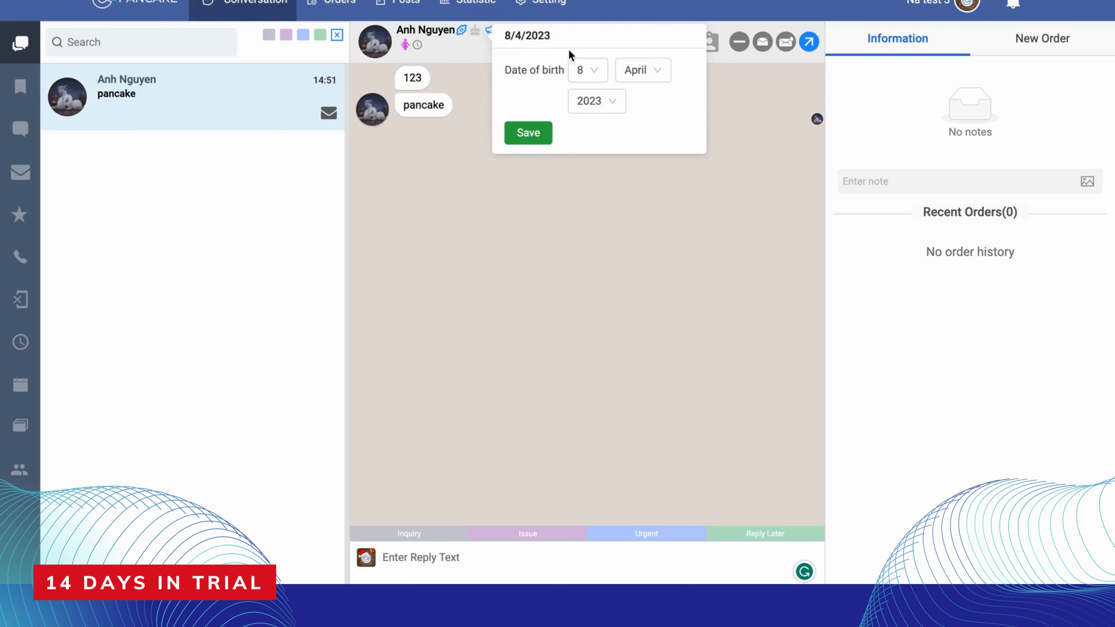
left_click(564, 210)
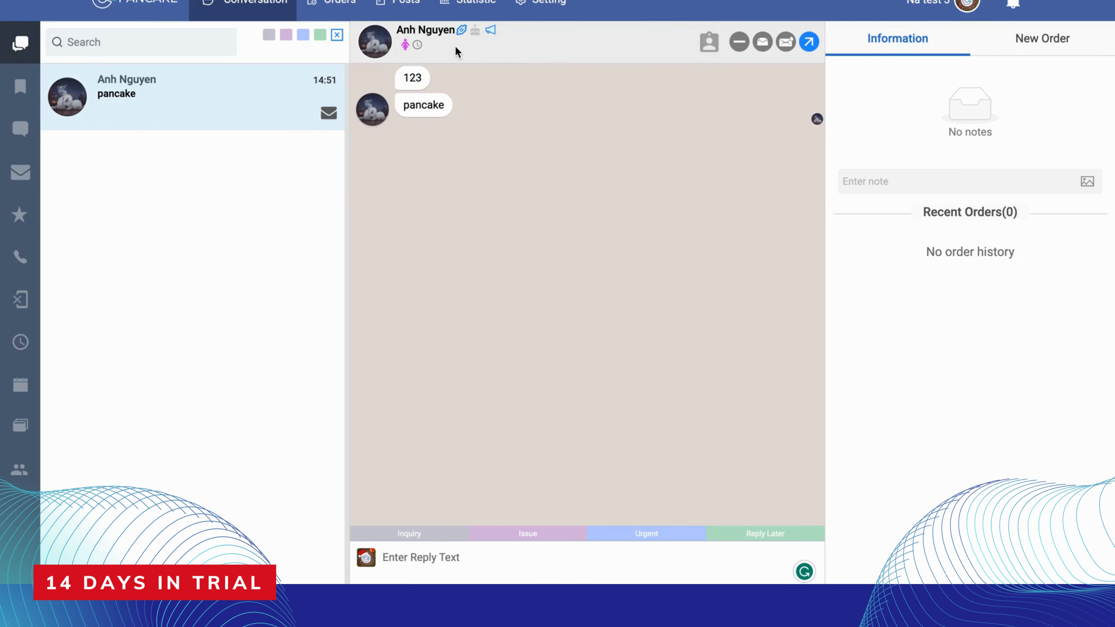
Copy the link beside the customer's name and open it in a new browser tab
left_click(462, 30)
left_click(462, 31)
left_click(463, 35)
key("ctrl+t")
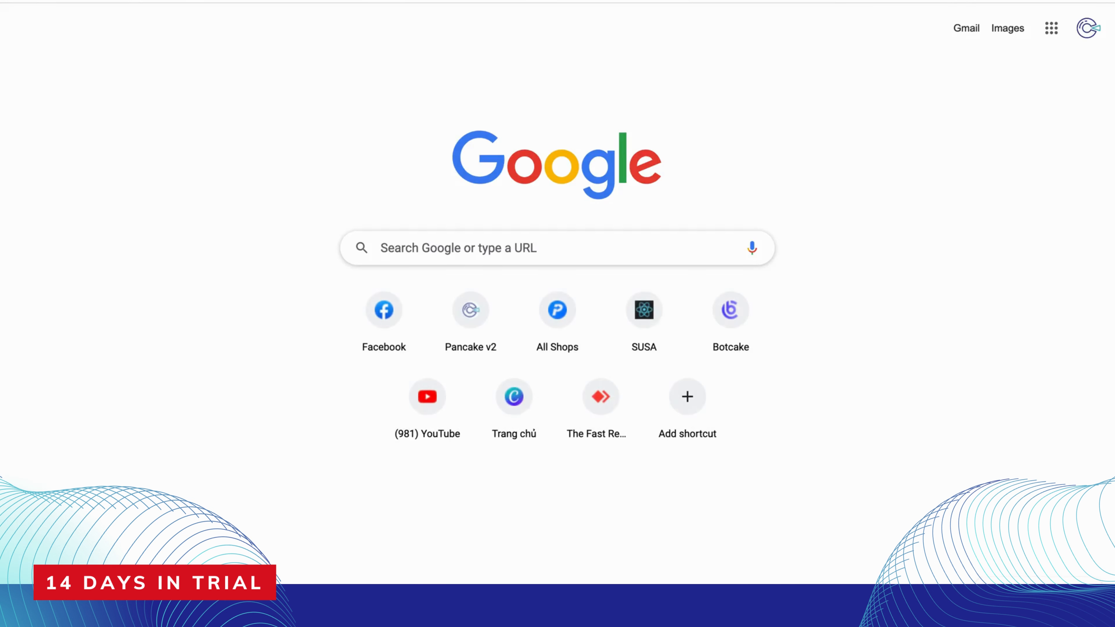
key("ctrl+v")
key("Return")
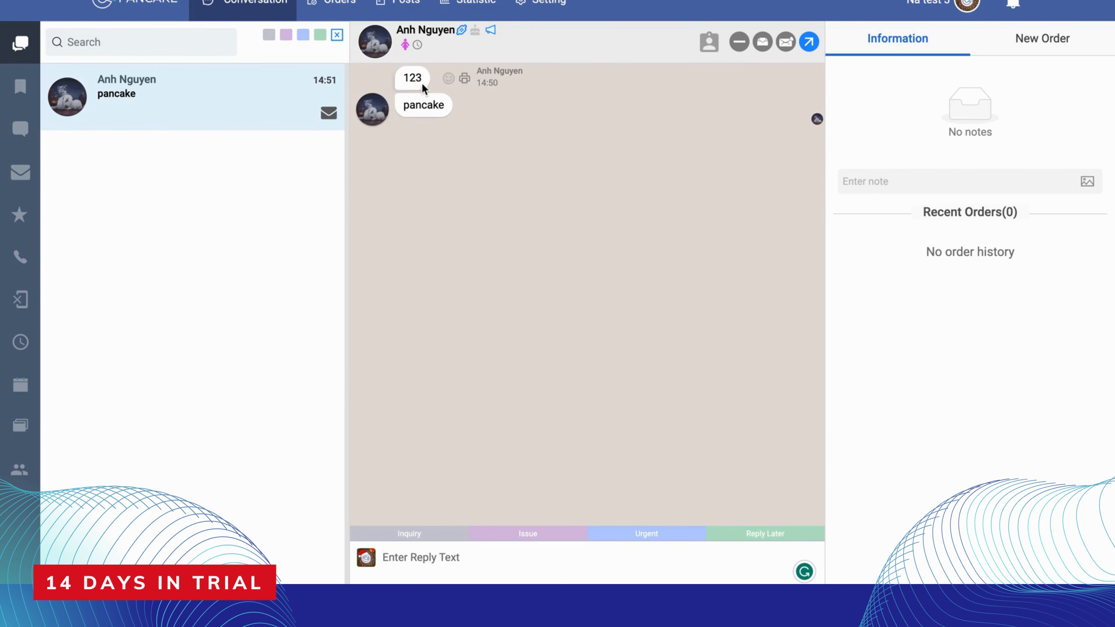
Check the conversation's update histories, and tag the conversation as Issue
left_click(418, 46)
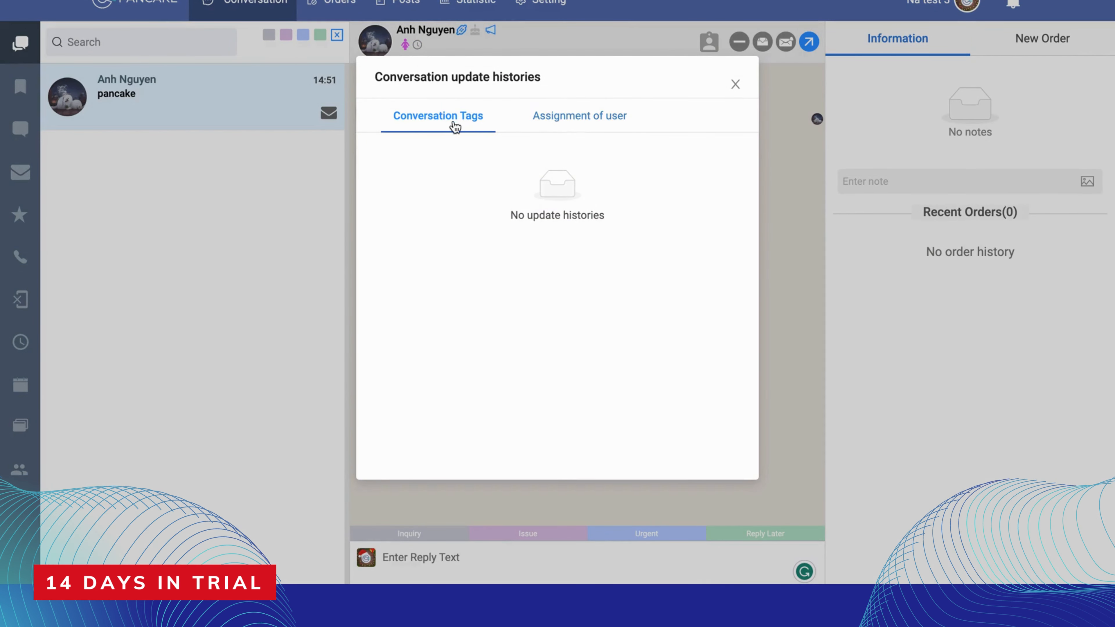
left_click(734, 84)
left_click(543, 534)
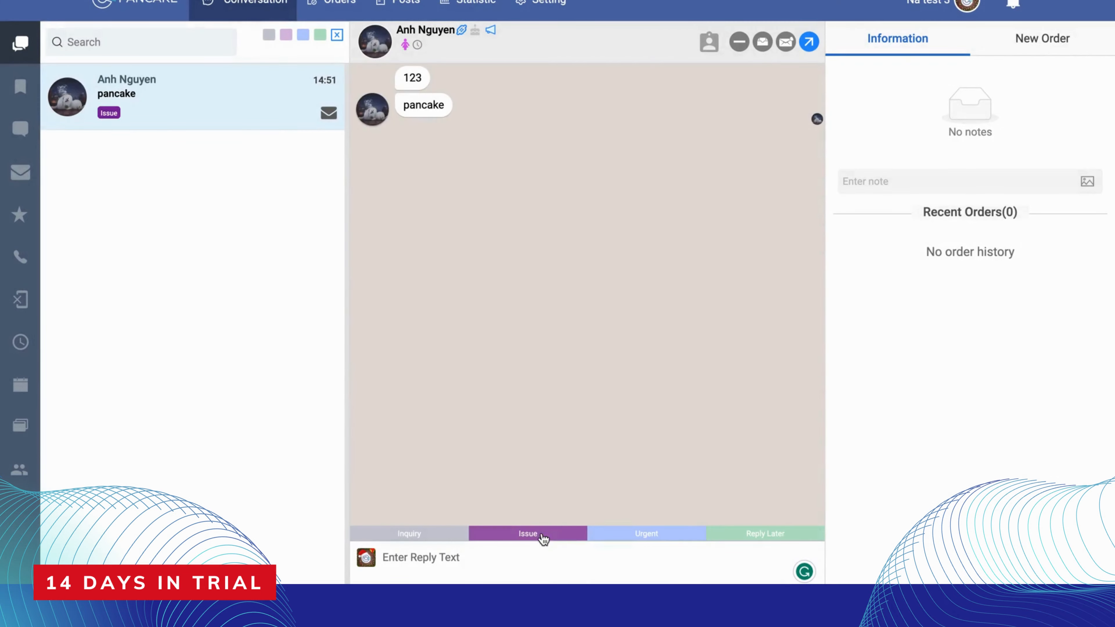
Review both the tag history and the user assignment history of the conversation
left_click(417, 45)
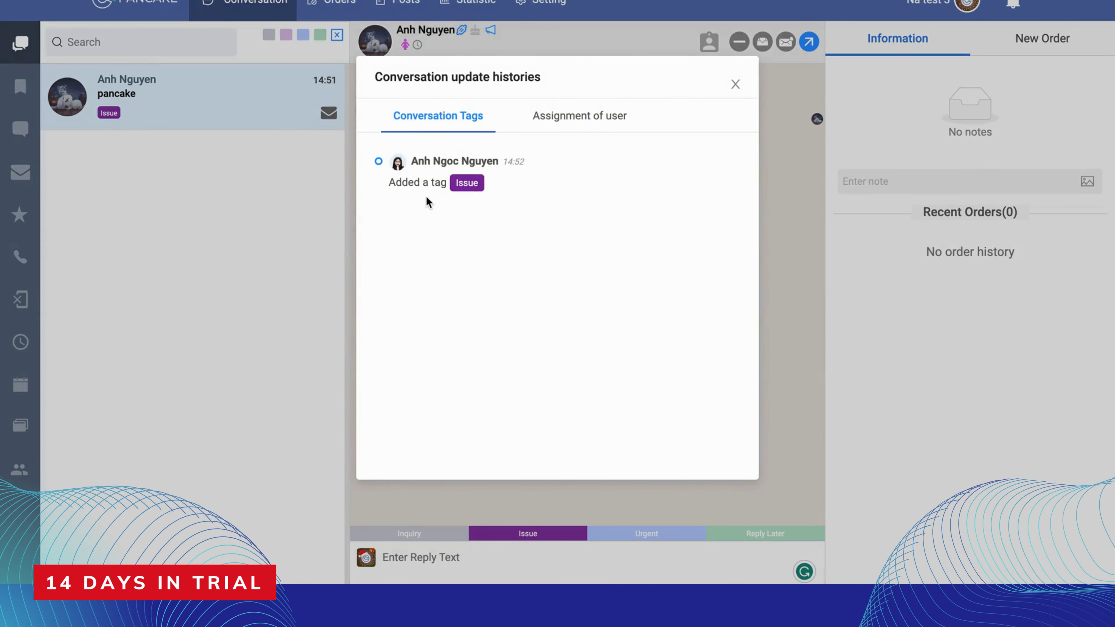
left_click(617, 116)
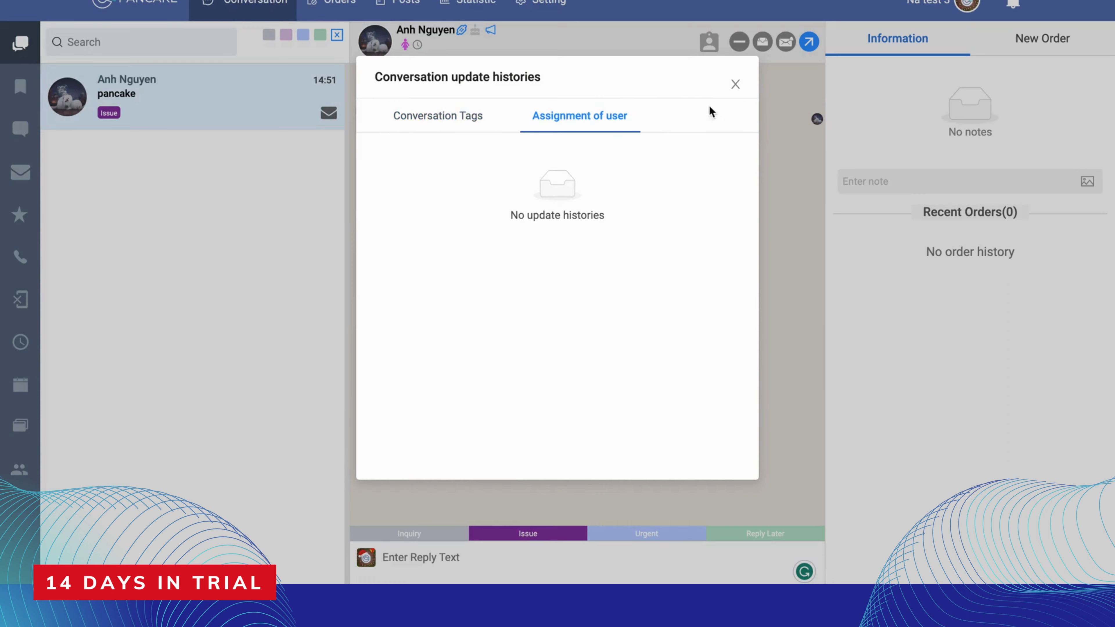
left_click(734, 84)
Assign the conversation to the staff user offered in the user list
left_click(709, 42)
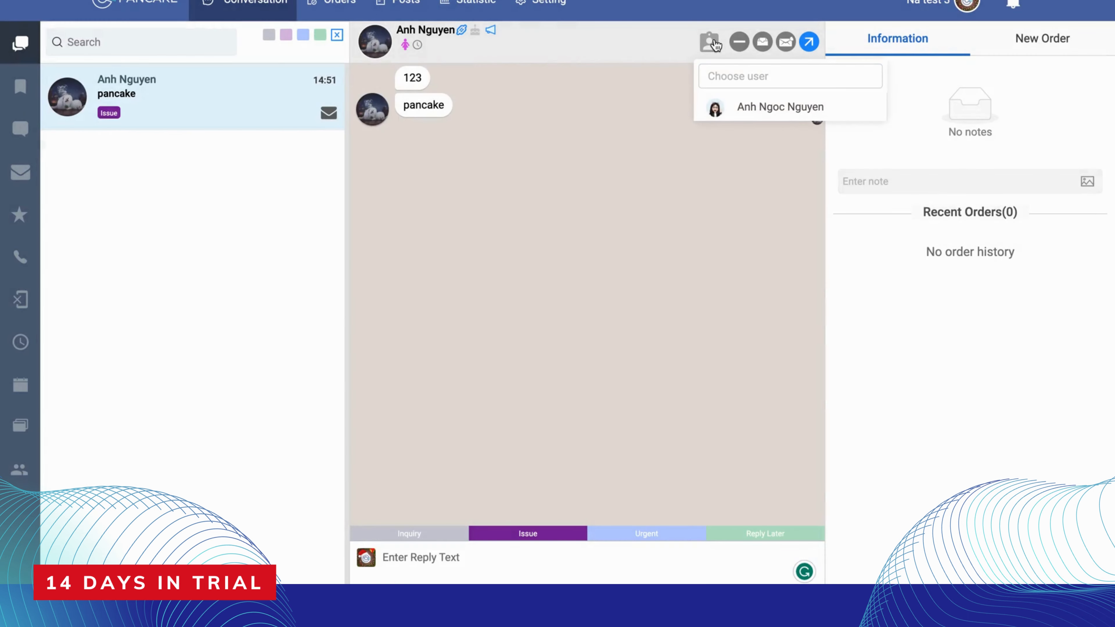
left_click(753, 107)
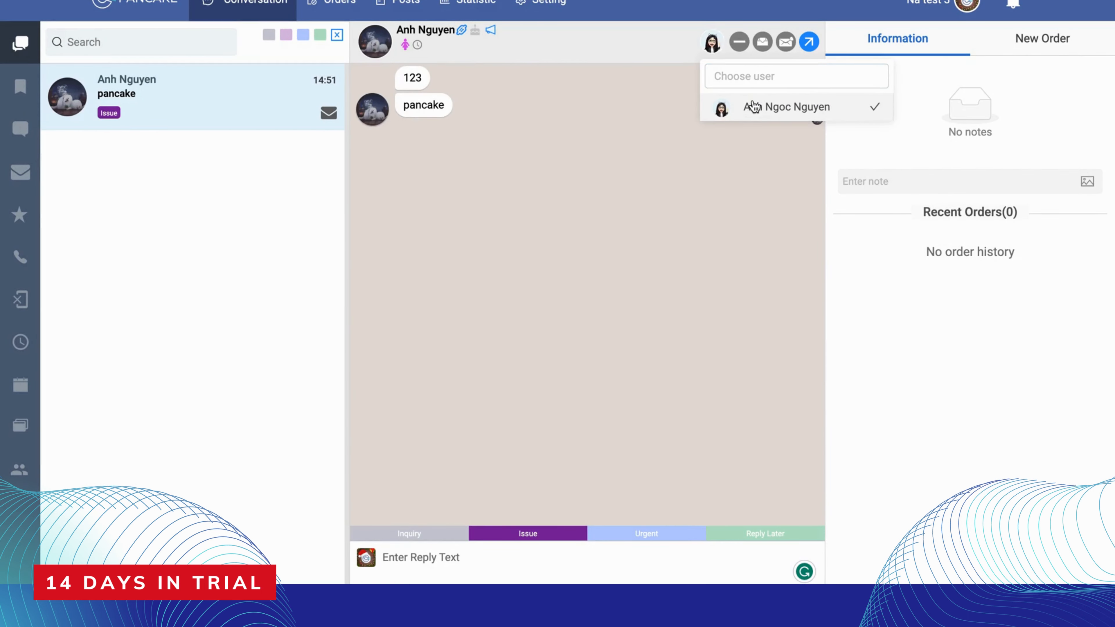
Examine the Assignment of user entries in the conversation update histories for the added user
left_click(418, 45)
left_click(736, 84)
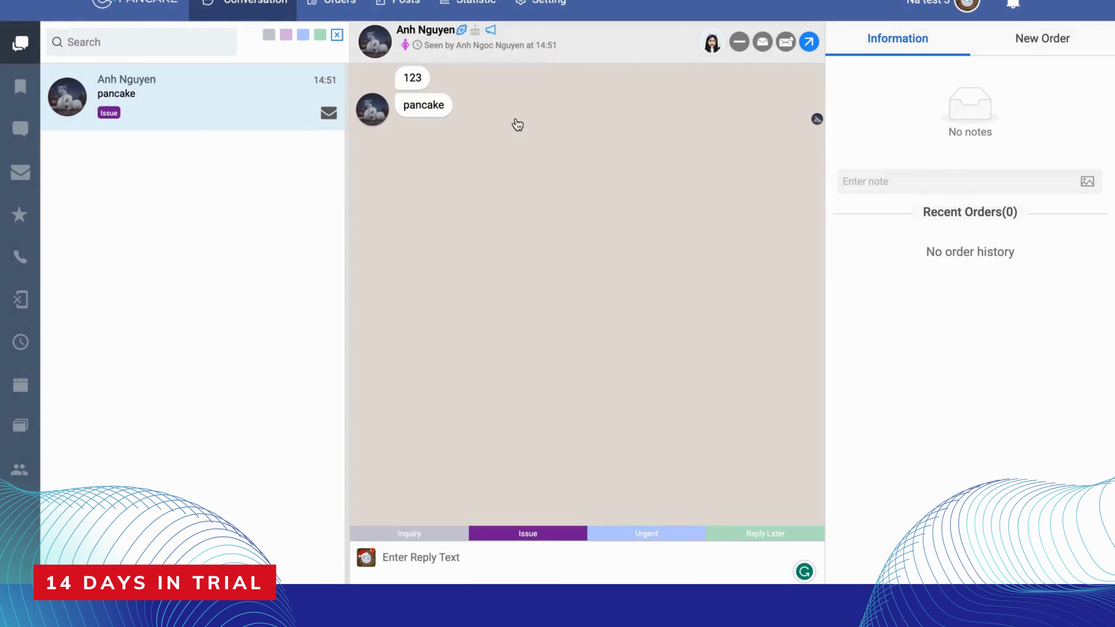
left_click(417, 45)
left_click(416, 135)
left_click(562, 116)
left_click_drag(407, 182, 546, 286)
left_click(546, 285)
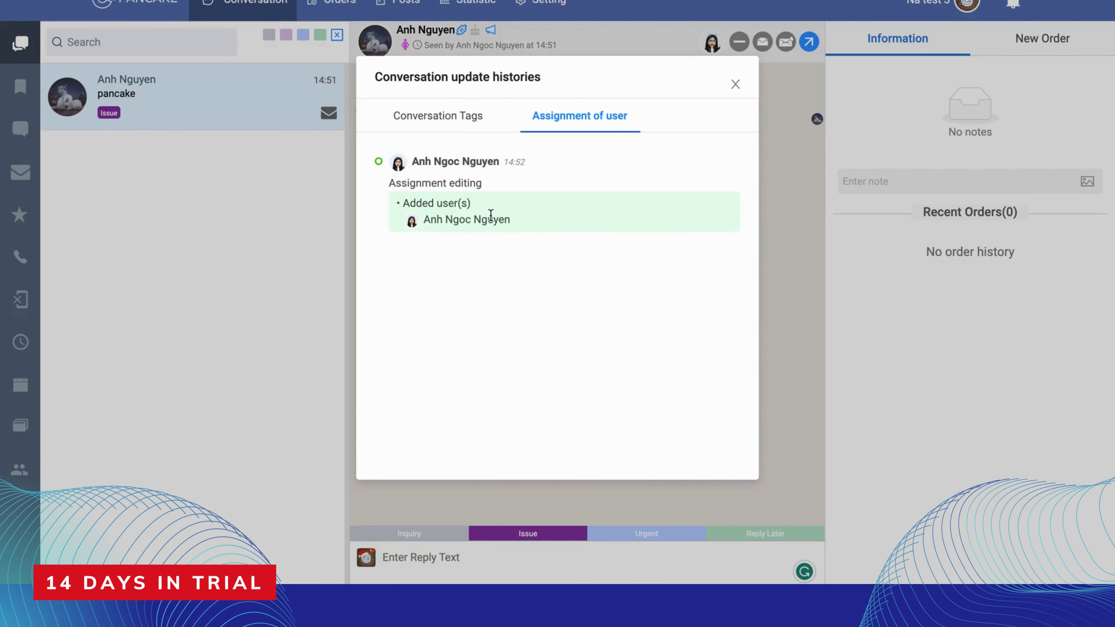
left_click_drag(490, 215, 537, 224)
left_click(735, 84)
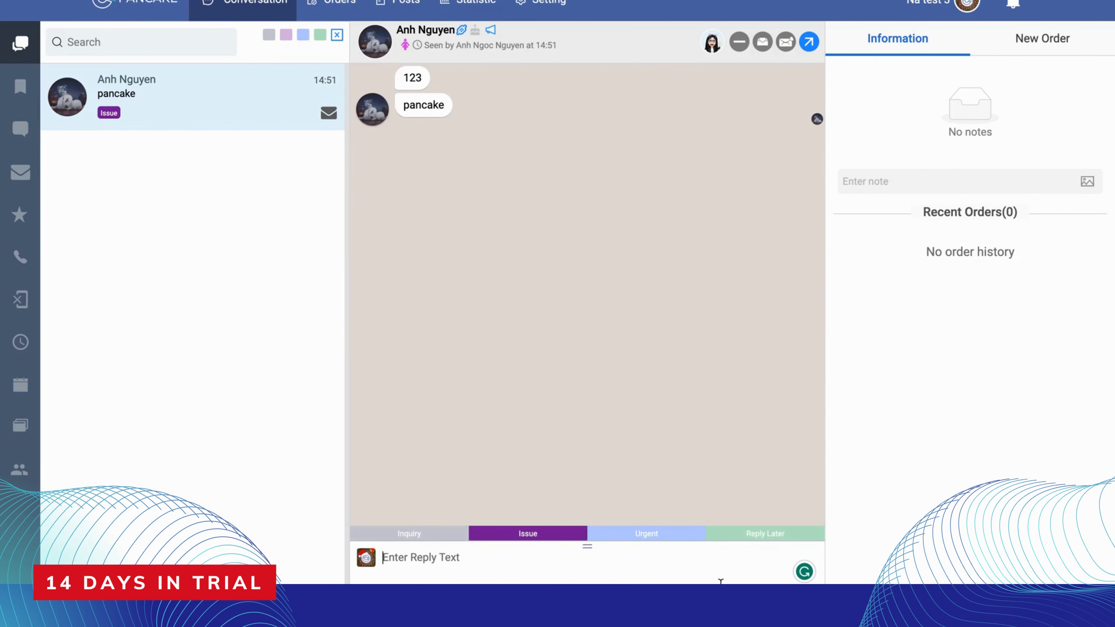
Check the conversation's quick reply templates, and open the page's General settings
left_click(778, 593)
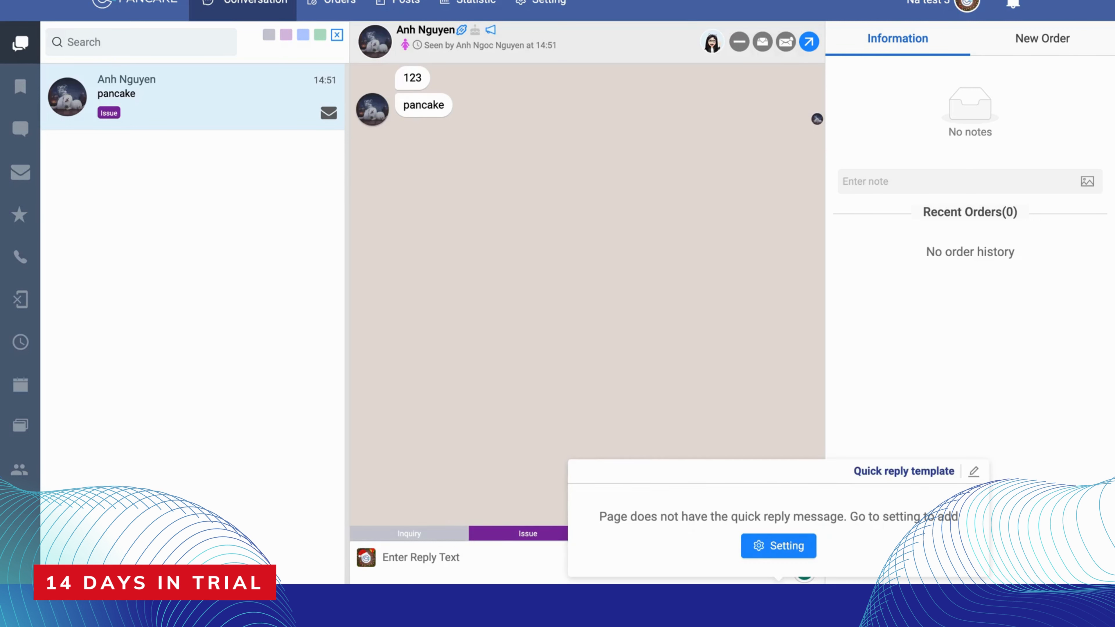
left_click(738, 284)
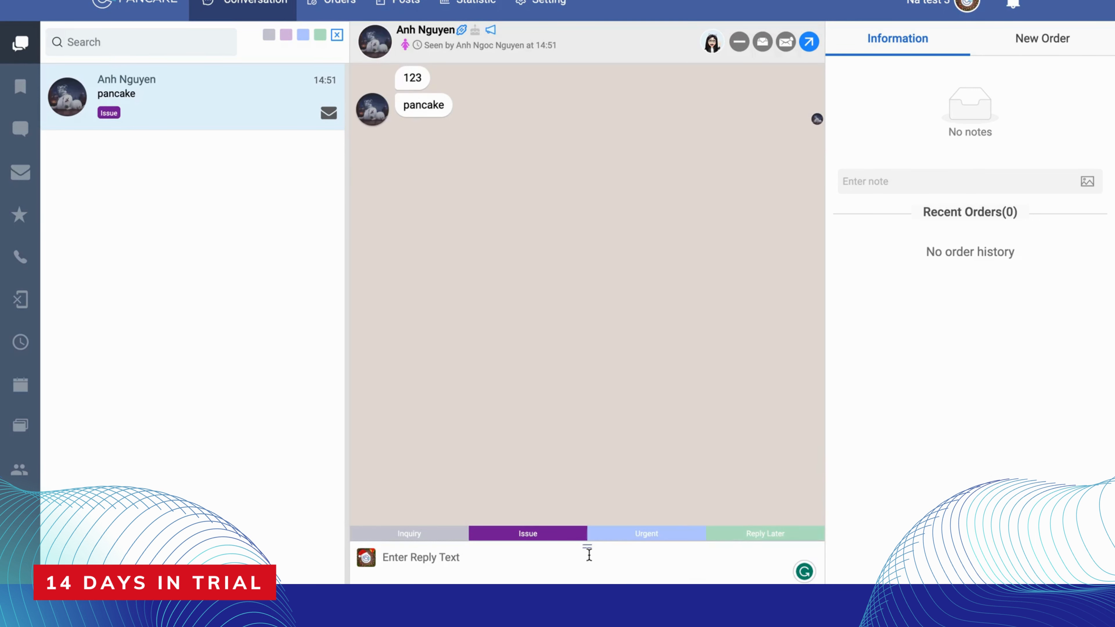
left_click(545, 49)
left_click(549, 9)
left_click(550, 6)
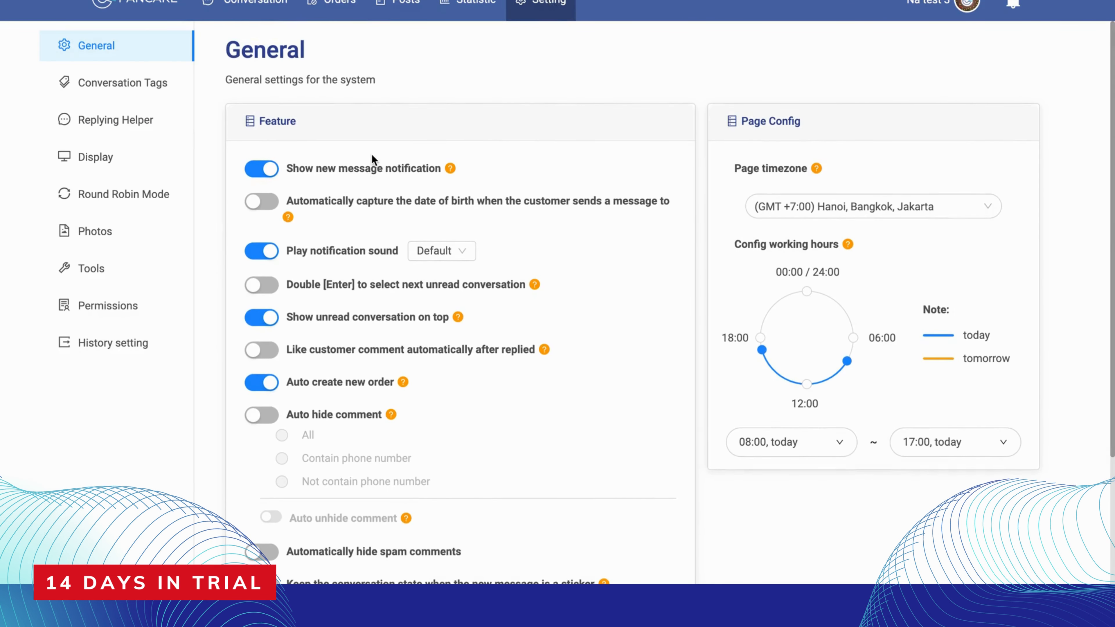
Examine the General features for new message notification, notification sound choices, unread conversations on top and automatic order creation
scroll(371, 154, "down", 1)
left_click_drag(286, 116, 420, 120)
left_click(430, 128)
left_click(378, 115)
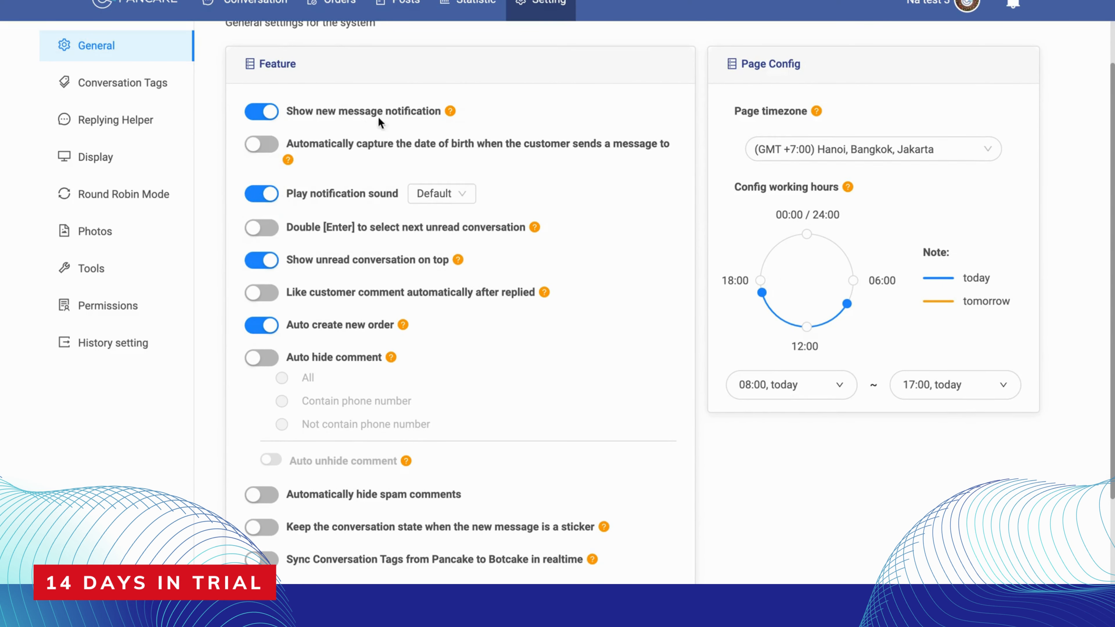
scroll(378, 115, "down", 1)
left_click_drag(296, 118, 342, 121)
left_click(356, 117)
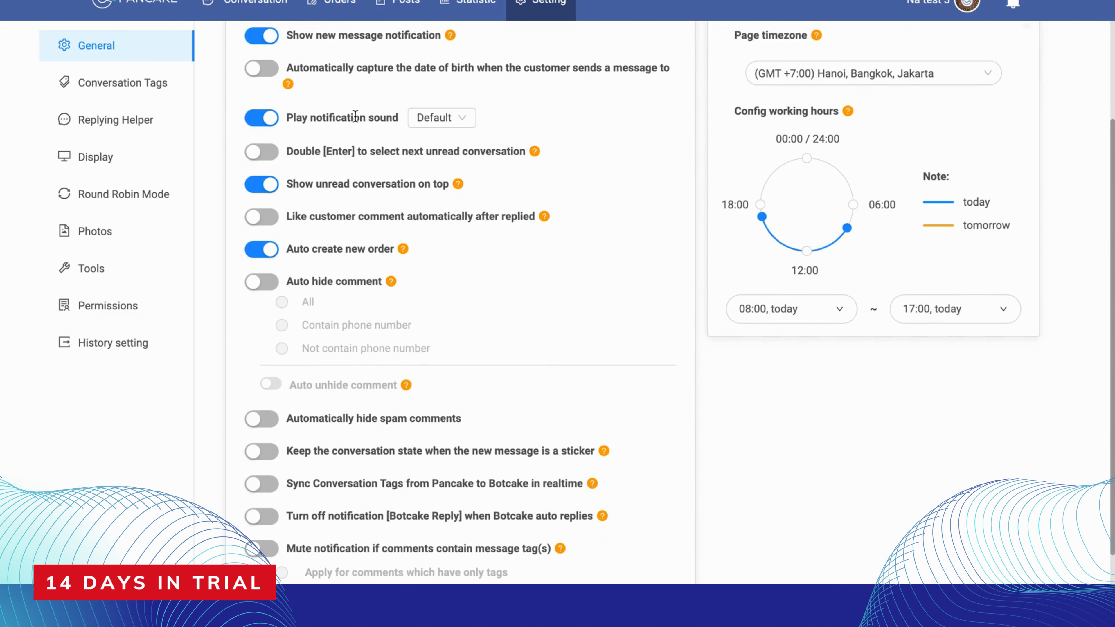
left_click(441, 122)
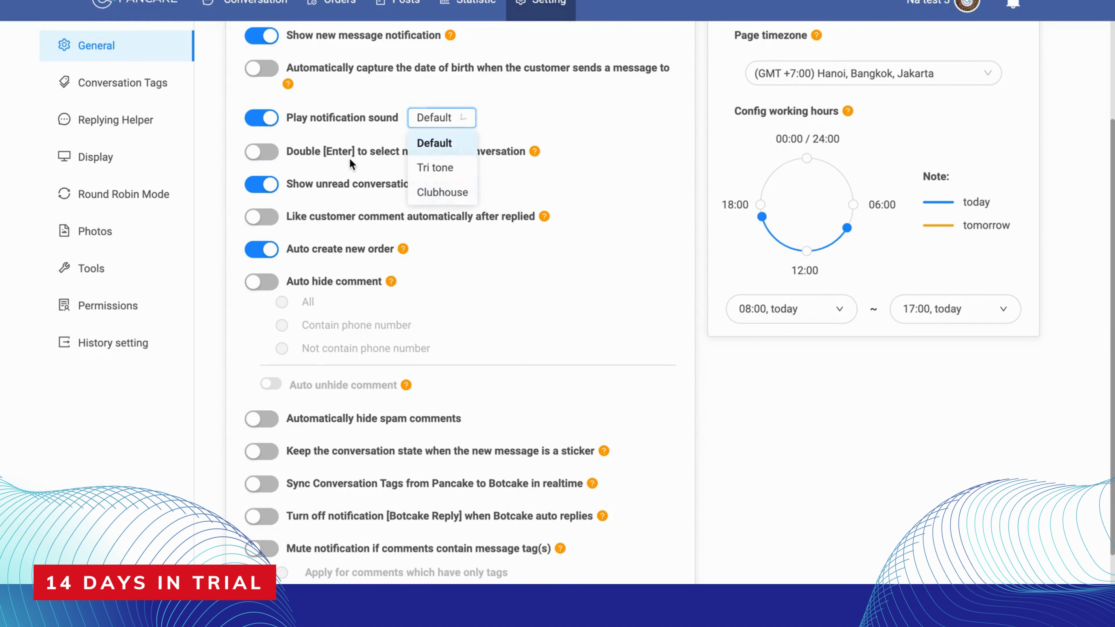
scroll(354, 213, "down", 1)
left_click_drag(286, 113, 419, 116)
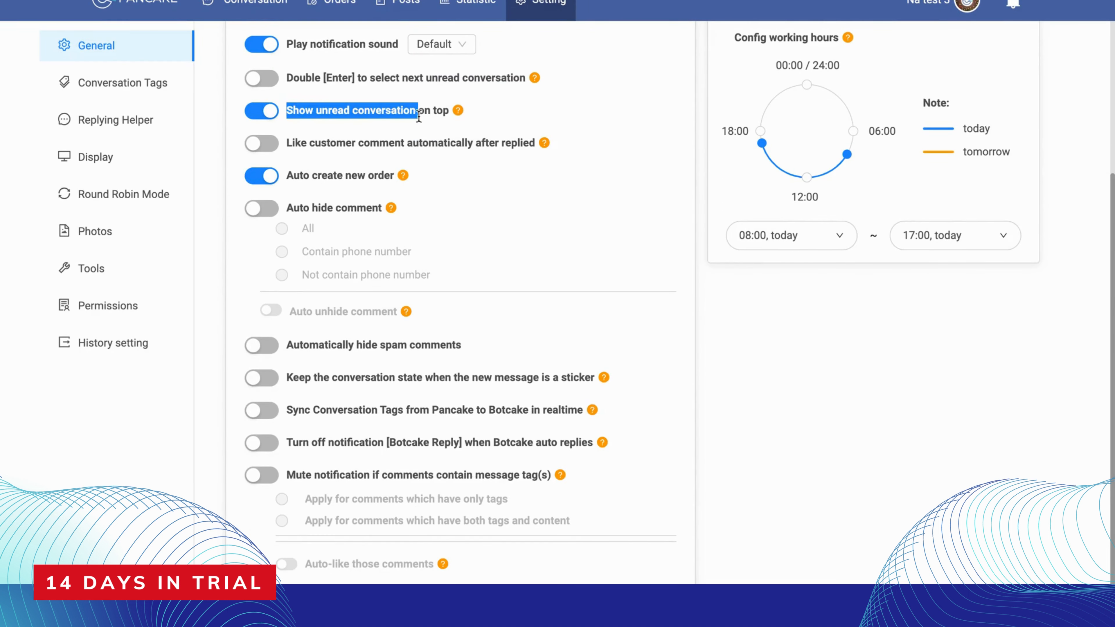
left_click_drag(384, 179, 292, 176)
left_click(294, 176)
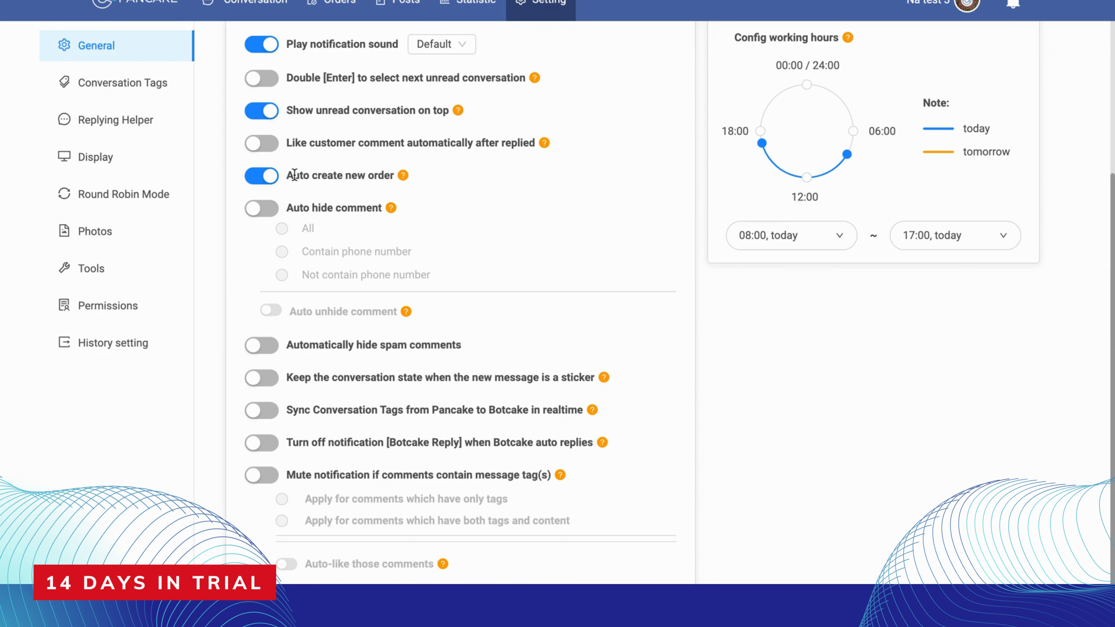
Set the page's working hours from 06:25 to 18:25 today, and check the available page timezones
scroll(294, 175, "up", 3)
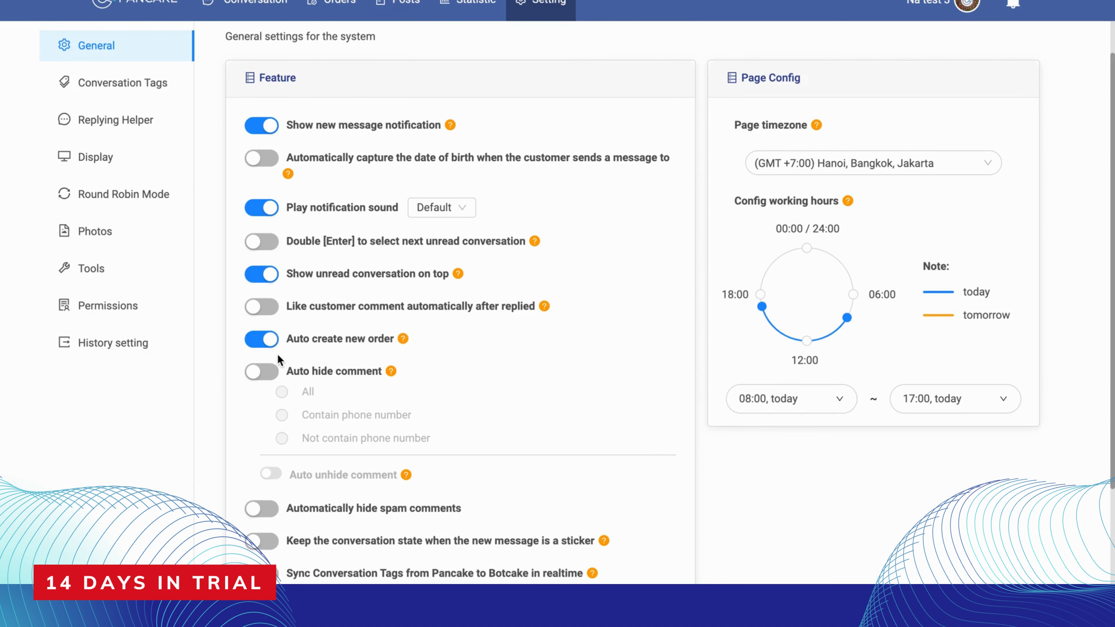
scroll(277, 354, "up", 1)
left_click_drag(856, 227, 731, 233)
left_click(789, 420)
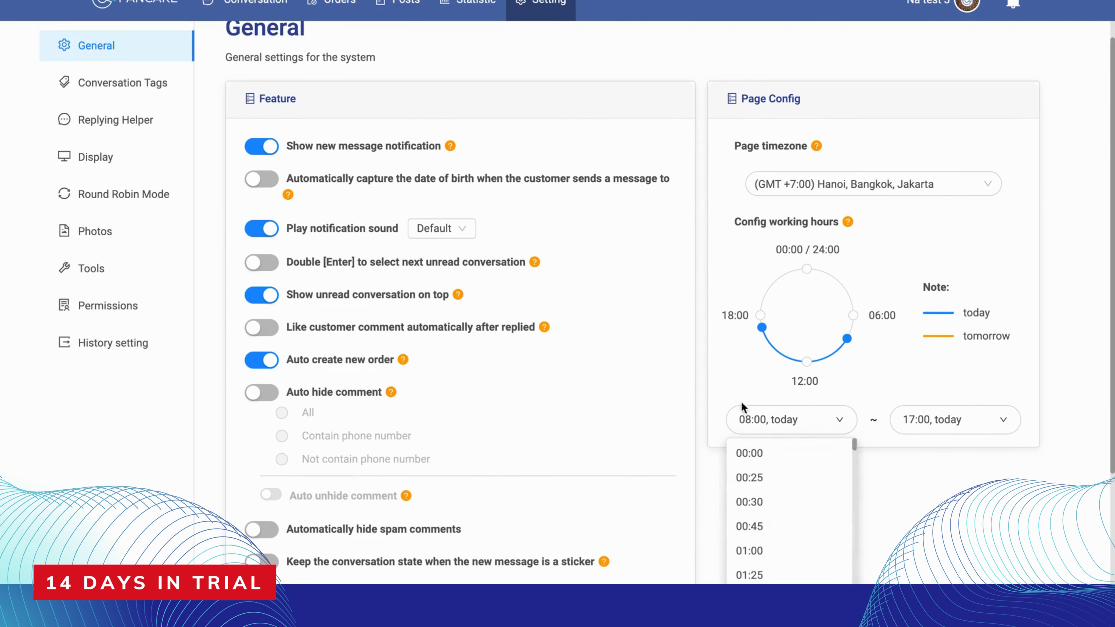
left_click_drag(762, 338, 761, 310)
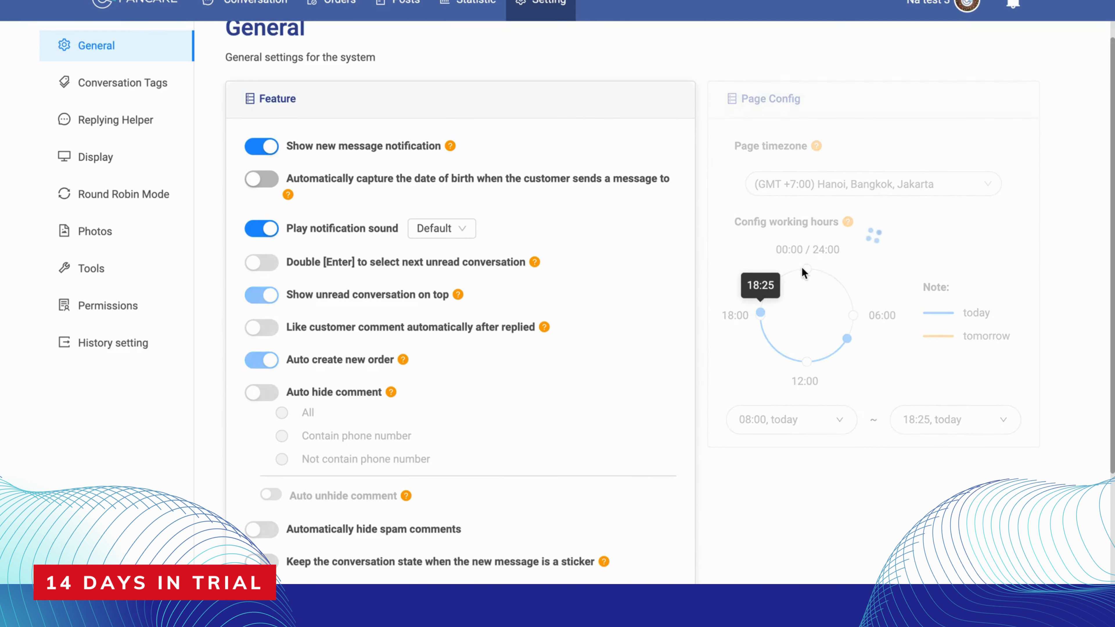
left_click_drag(848, 339, 861, 318)
left_click(921, 187)
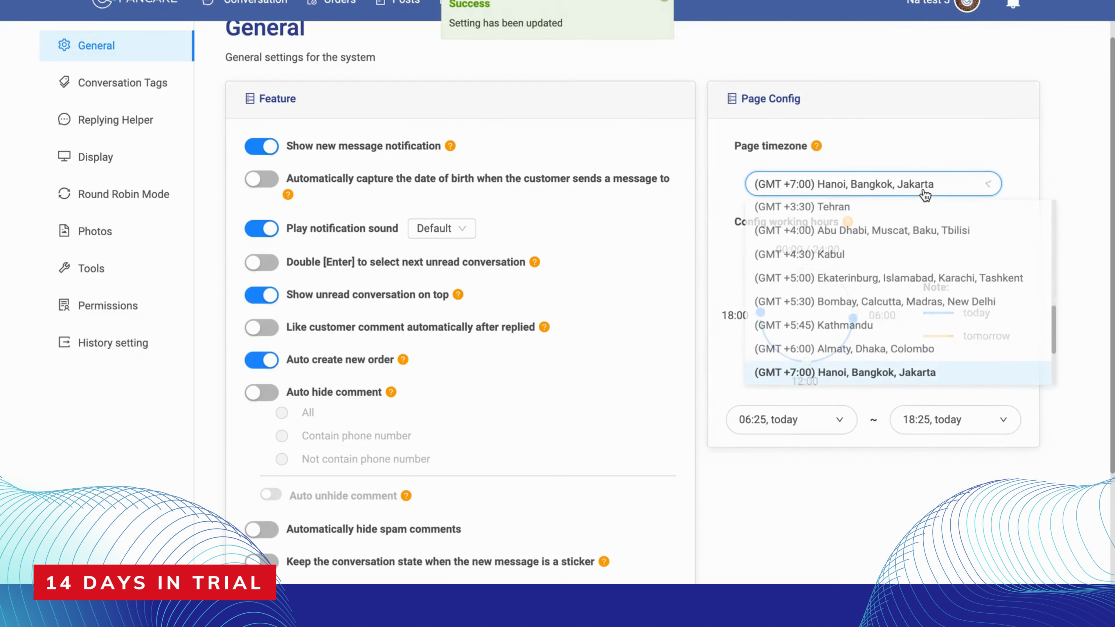
left_click(742, 528)
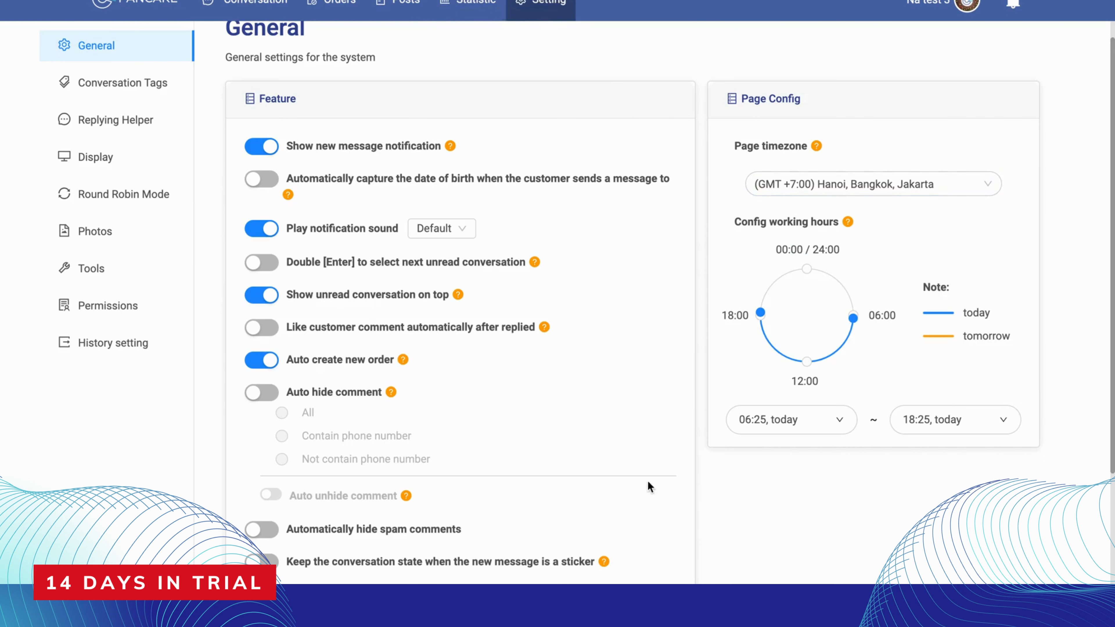
In the Conversation Tags settings, enable Multi-tag Filter Mode and the syncing of conversation tags by customer
left_click(140, 91)
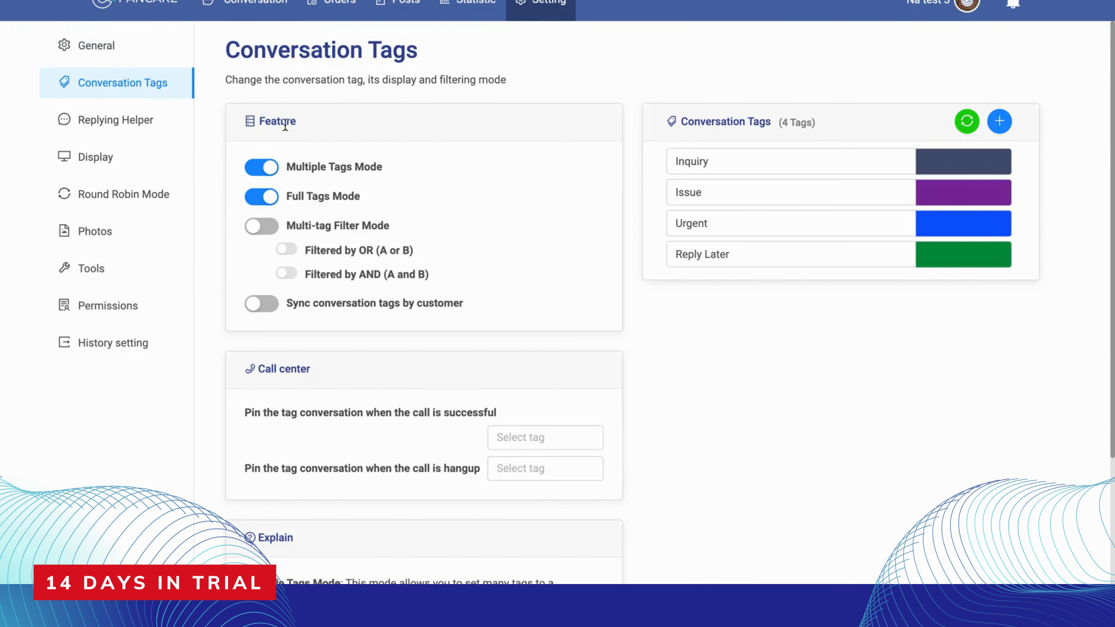
left_click(265, 226)
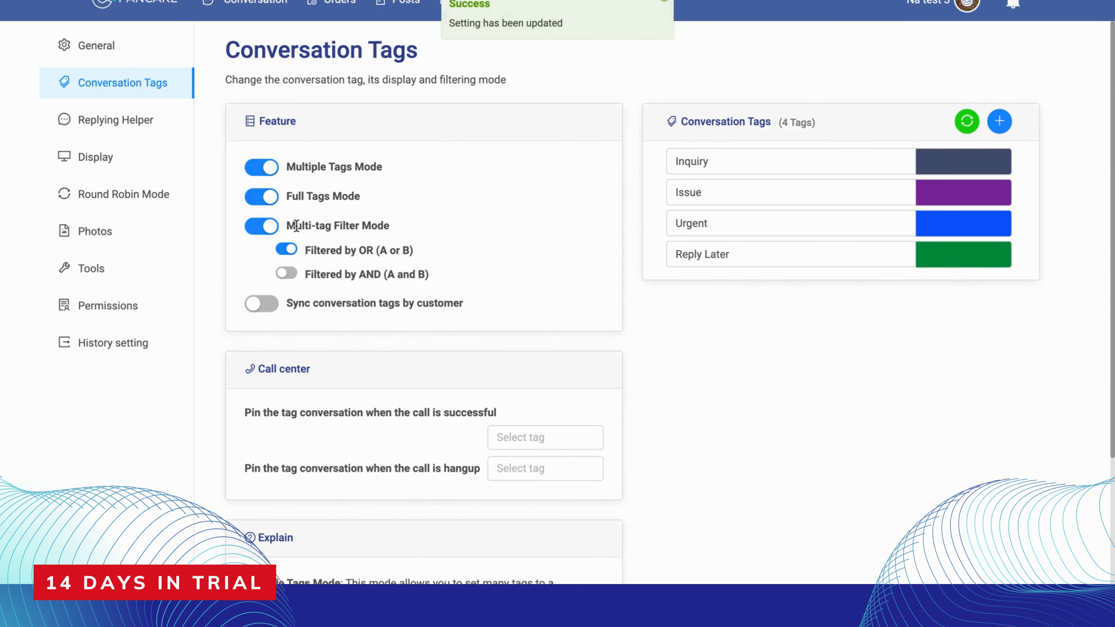
left_click(261, 303)
Examine the explanations of the tag modes, the call center tag options and the list of conversation tags
scroll(296, 428, "down", 5)
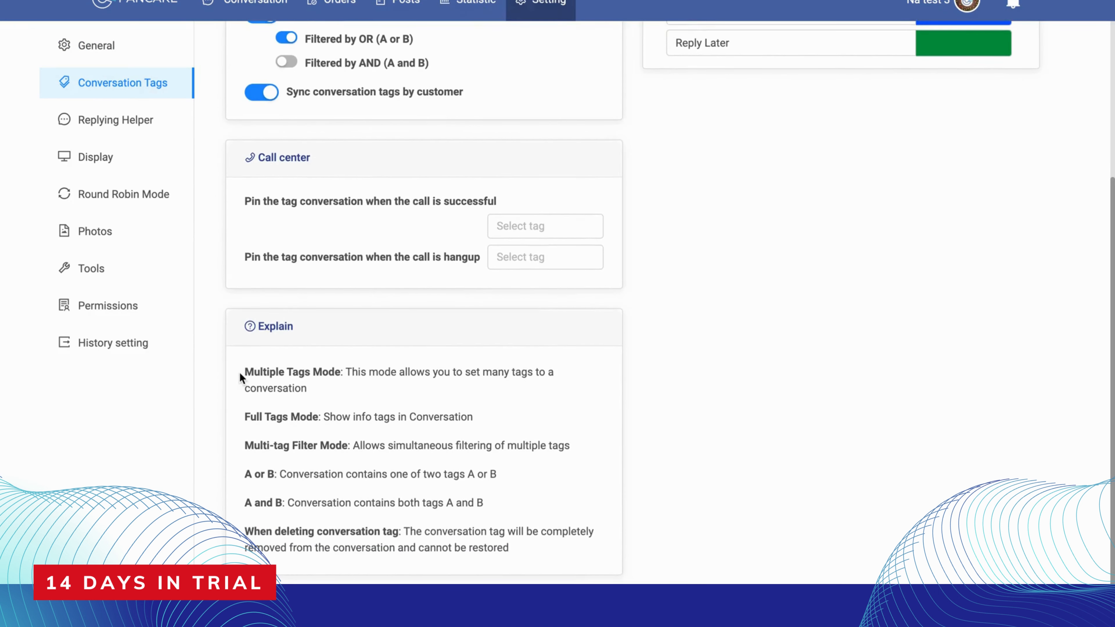
left_click_drag(261, 378, 526, 554)
scroll(450, 320, "up", 3)
scroll(450, 320, "down", 2)
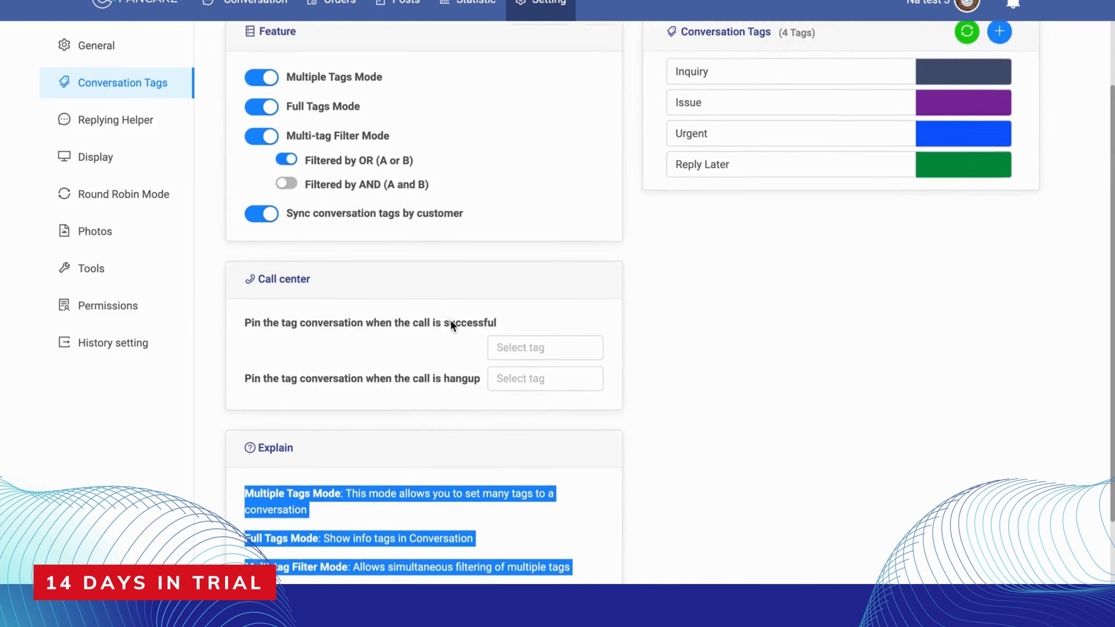
left_click(399, 523)
scroll(399, 523, "up", 4)
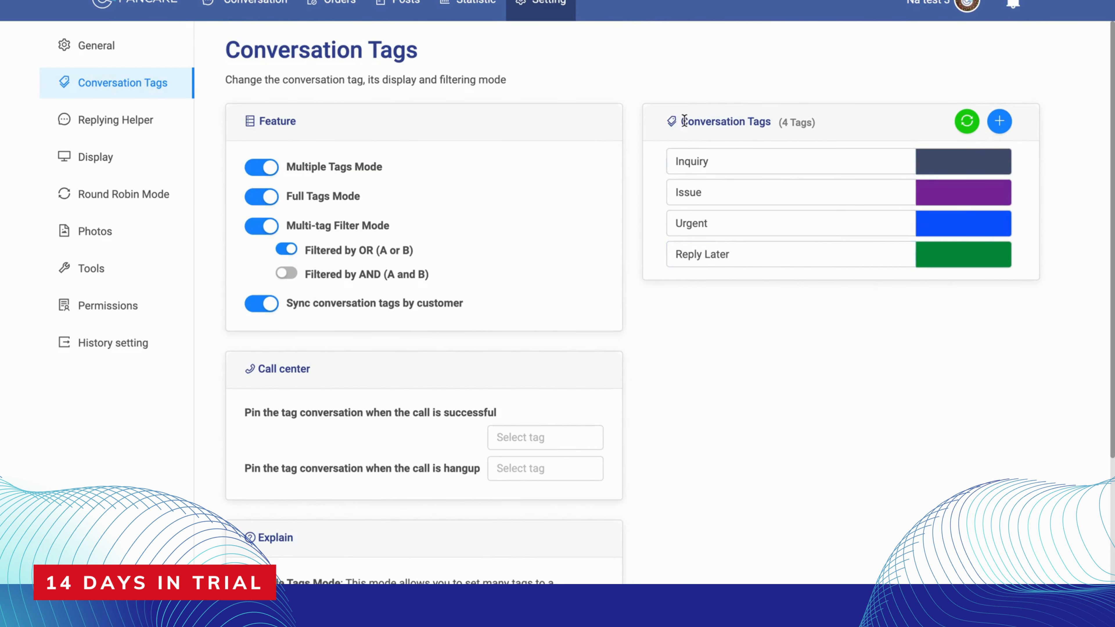
left_click_drag(681, 119, 770, 122)
left_click(770, 122)
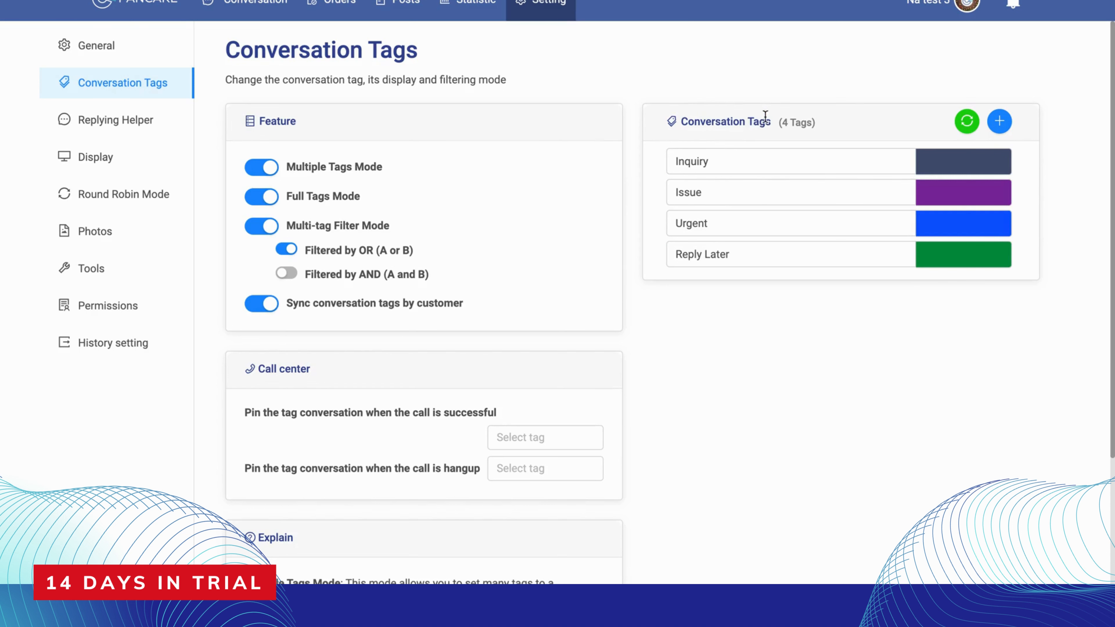
Add a new conversation tag named Delivery with the yellow colour #E6F410
left_click(1000, 121)
triple_click(423, 219)
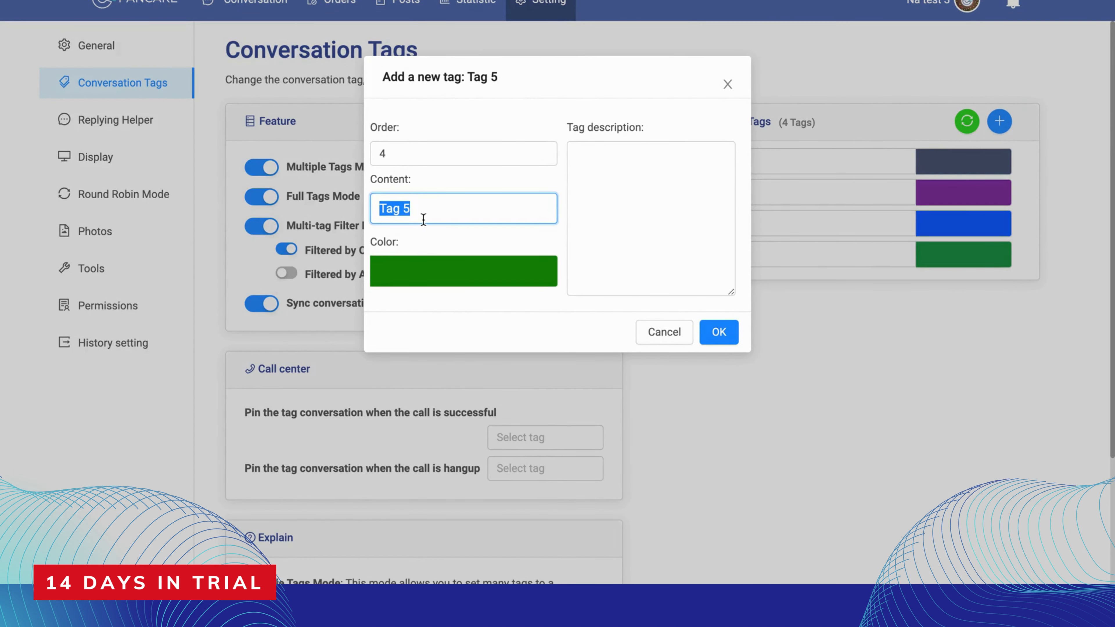
type("Delivery")
left_click(474, 264)
left_click(475, 77)
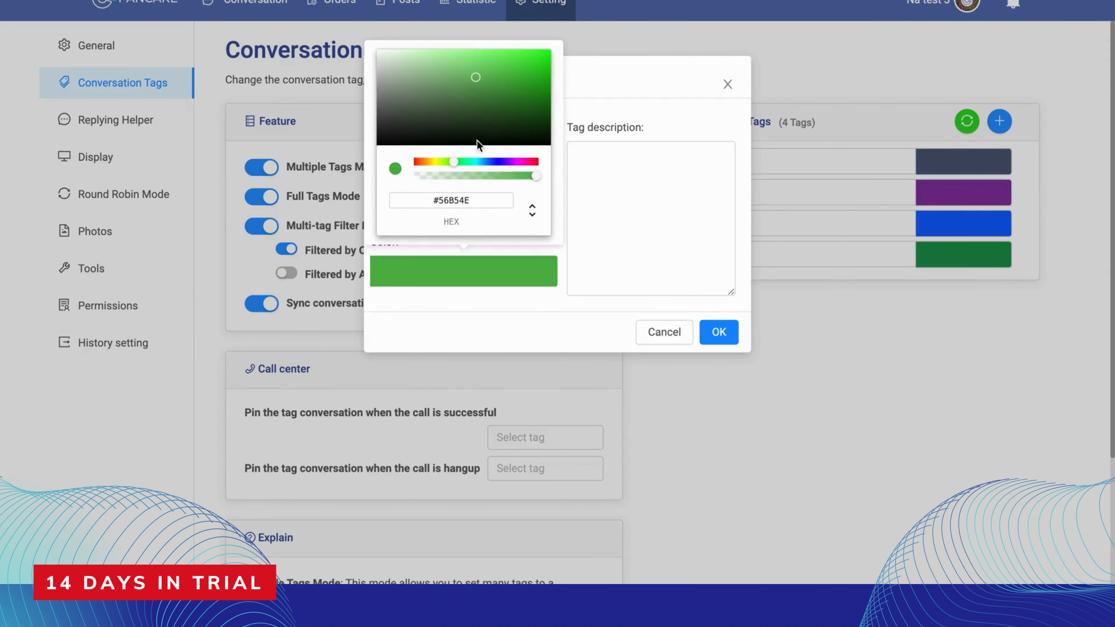
left_click_drag(452, 162, 426, 161)
left_click_drag(522, 55, 551, 52)
left_click(437, 162)
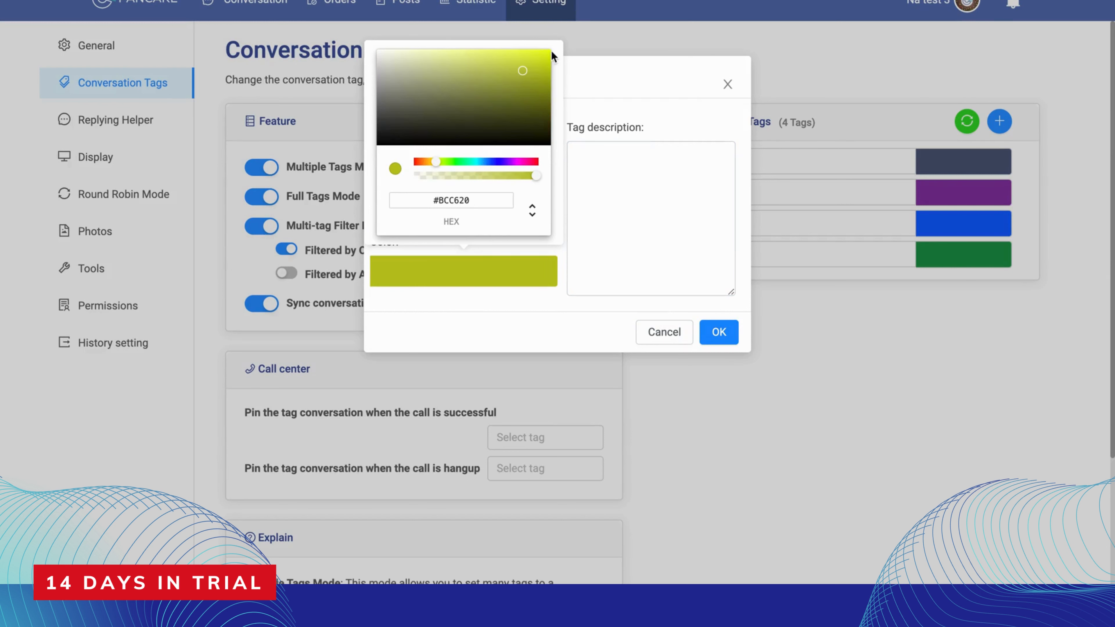
left_click(719, 332)
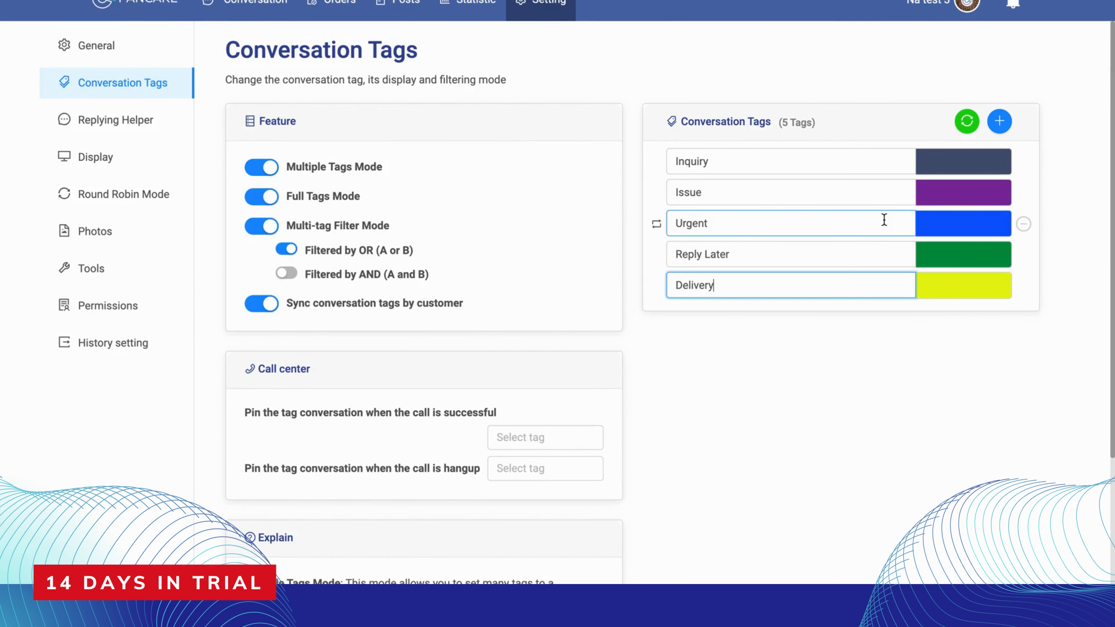
Enable quick reply autocomplete in the Replying Helper settings, and switch the quick reply Topic option on and back off
left_click(138, 124)
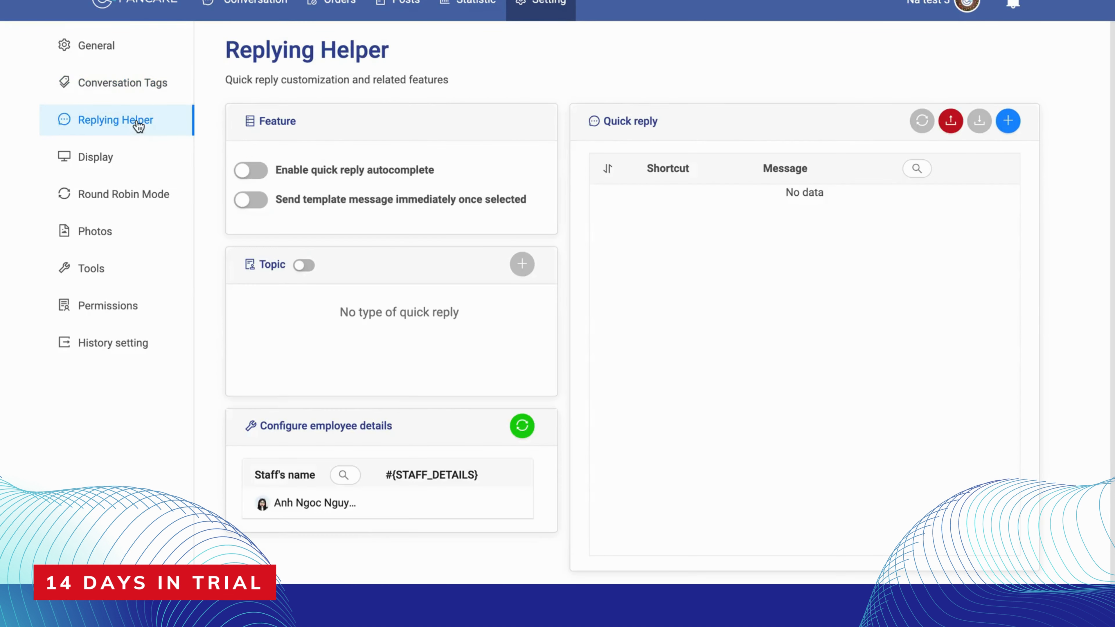
left_click(266, 170)
left_click_drag(275, 170, 376, 176)
left_click(376, 177)
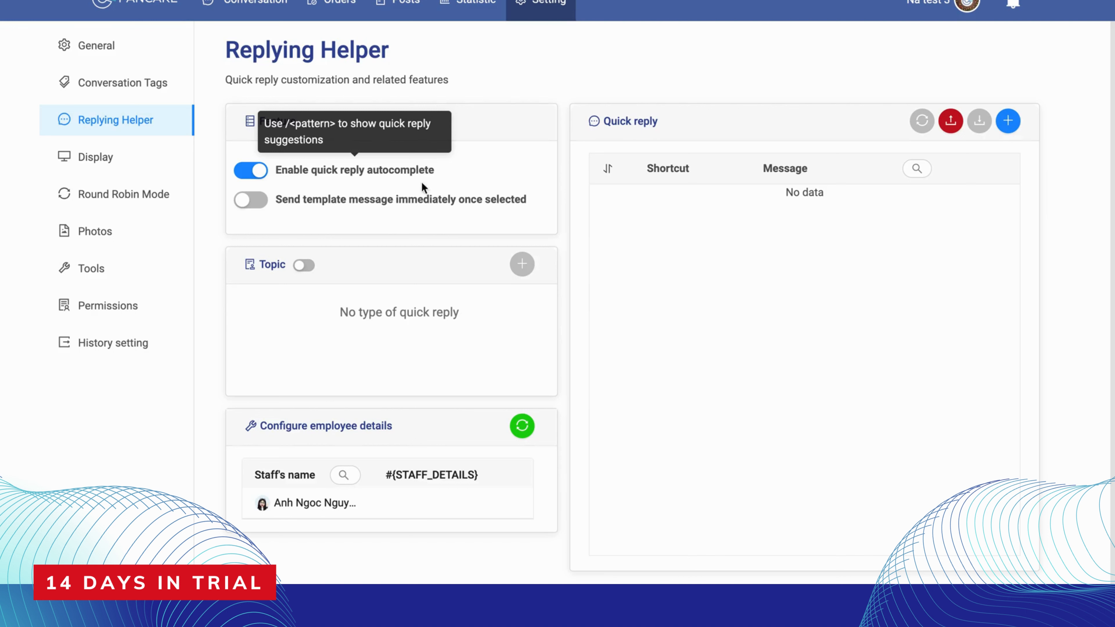
left_click(311, 266)
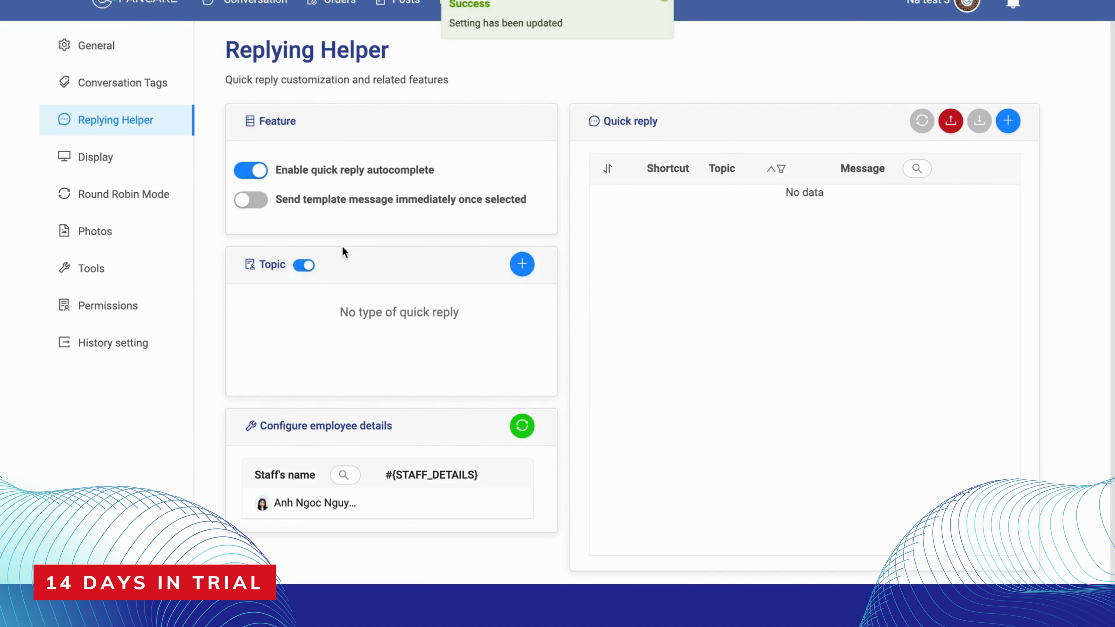
left_click(302, 265)
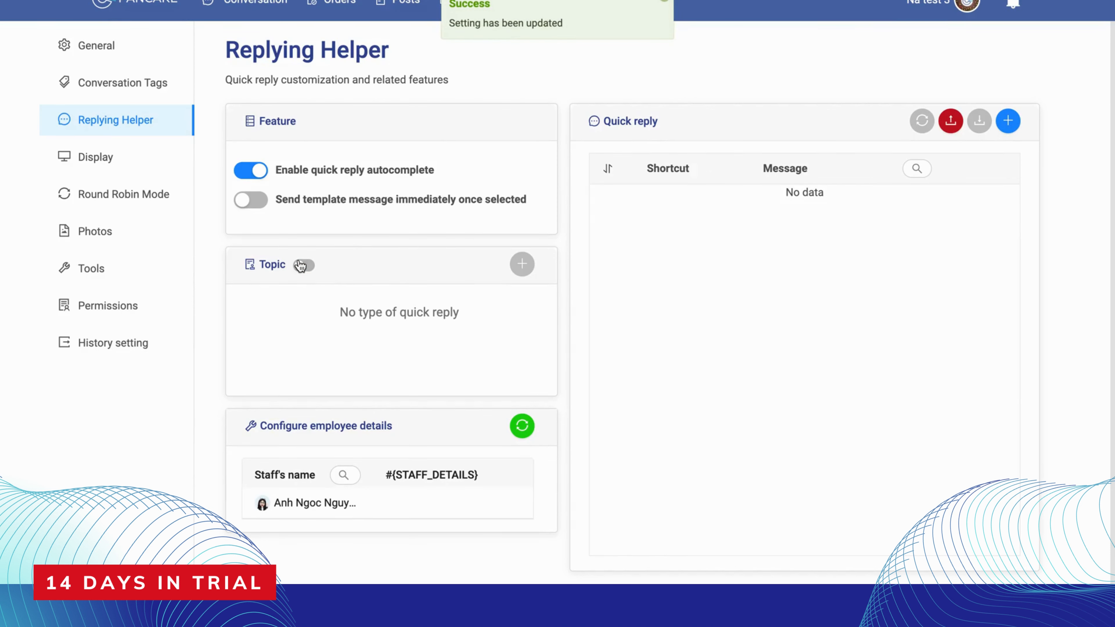
Start a new quick reply with the shortcut wc and the message "welcome"
left_click(1007, 121)
left_click(474, 154)
type("wc")
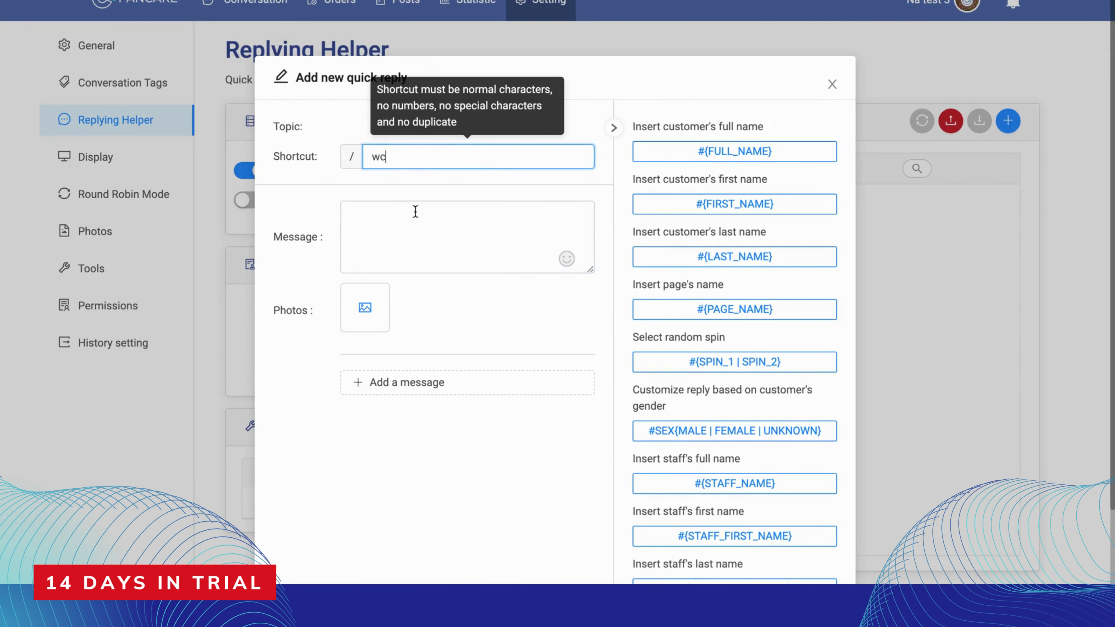
left_click(414, 209)
type("welcome")
Upload the first JPEG from the Desktop folder and attach it to the quick reply
left_click(363, 294)
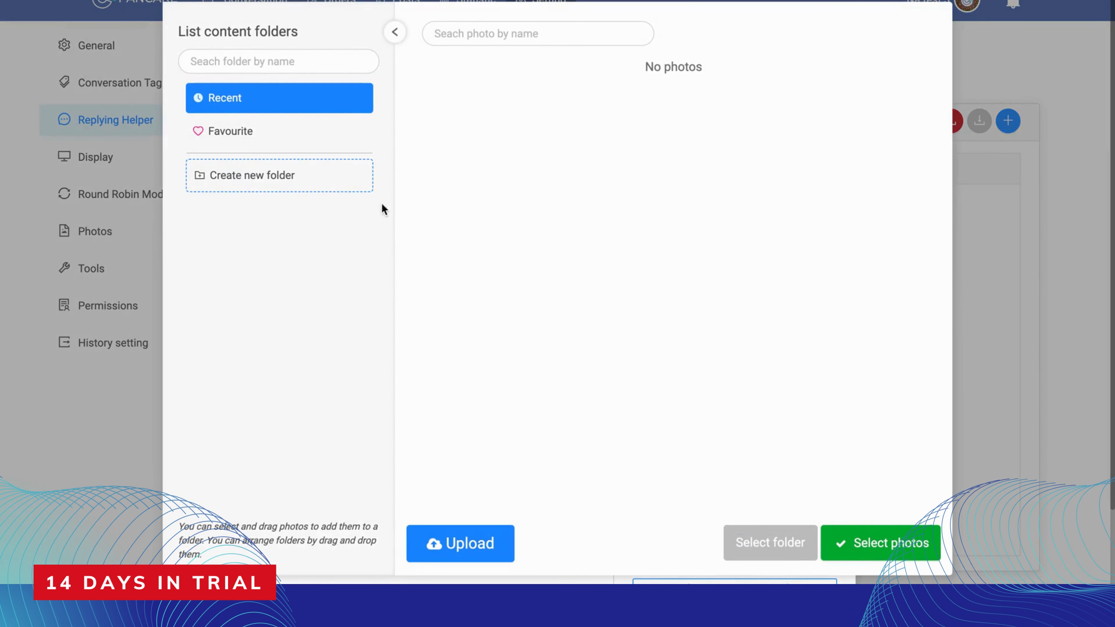
left_click(496, 537)
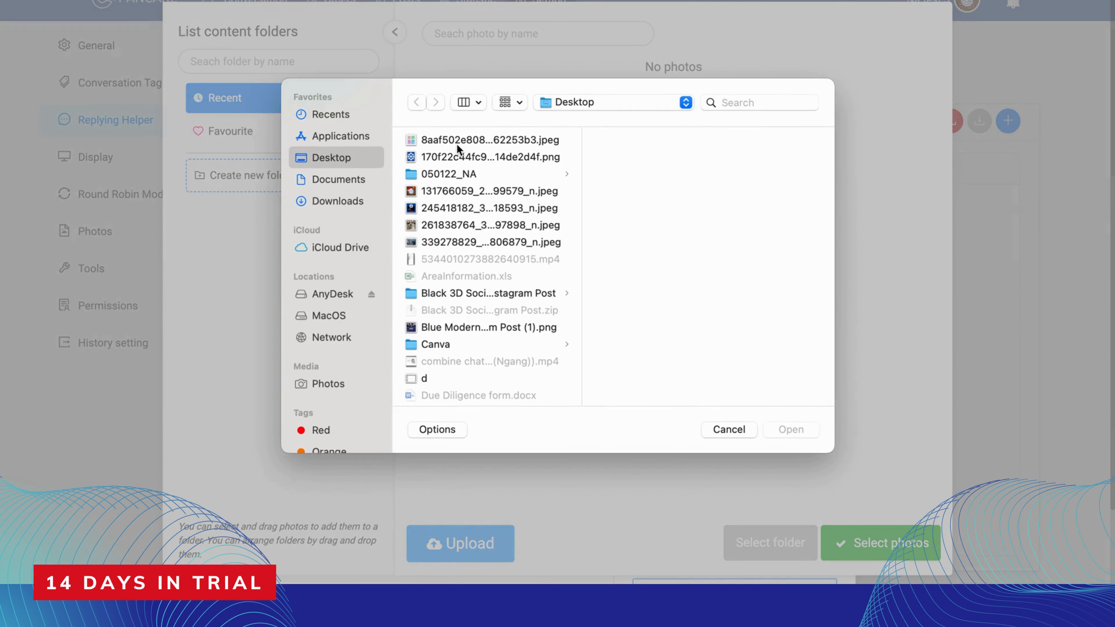
double_click(456, 140)
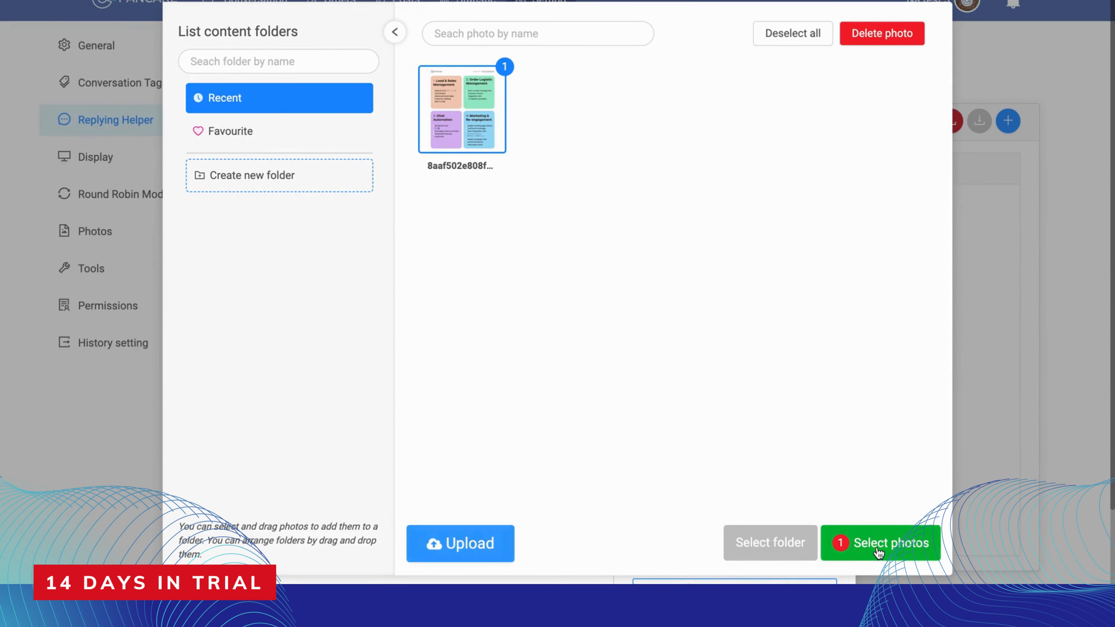
left_click(880, 553)
Check the insertable customer, page and staff variables, and save the new quick reply
left_click_drag(663, 126, 735, 130)
left_click(762, 128)
scroll(768, 198, "down", 3)
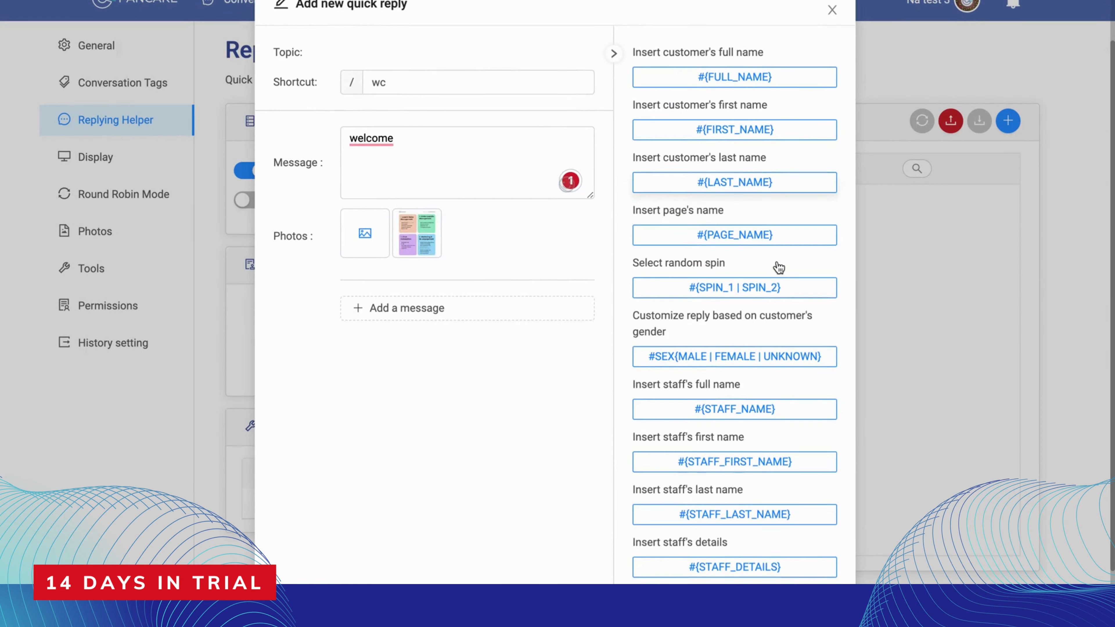
left_click(815, 576)
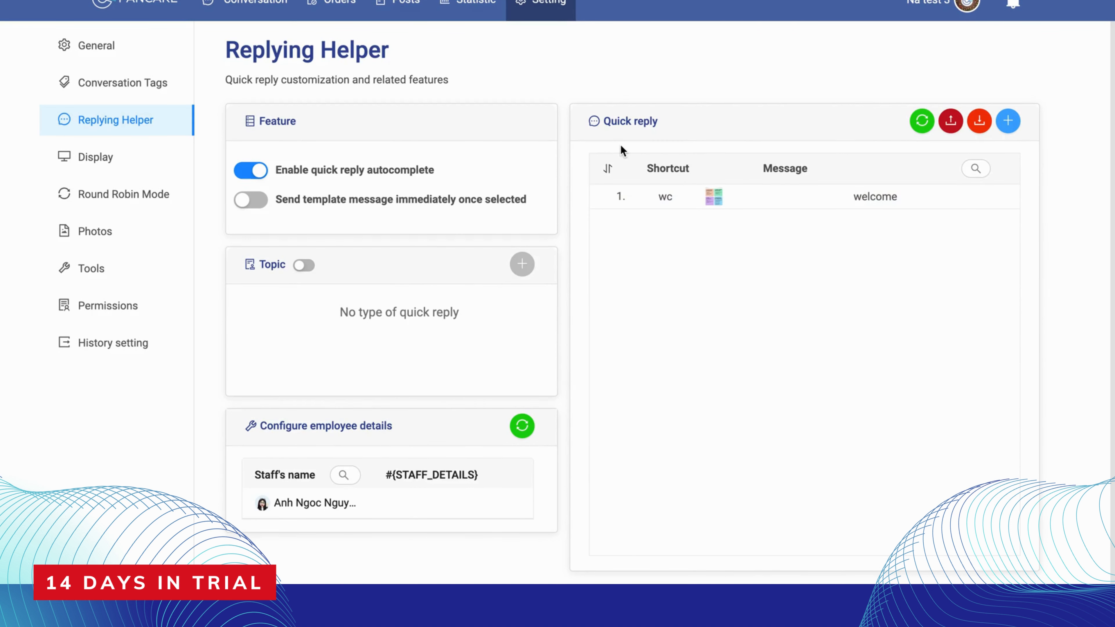
In the Display settings, enable showing the primary assignee and the viewing staff on the conversation list
left_click(115, 159)
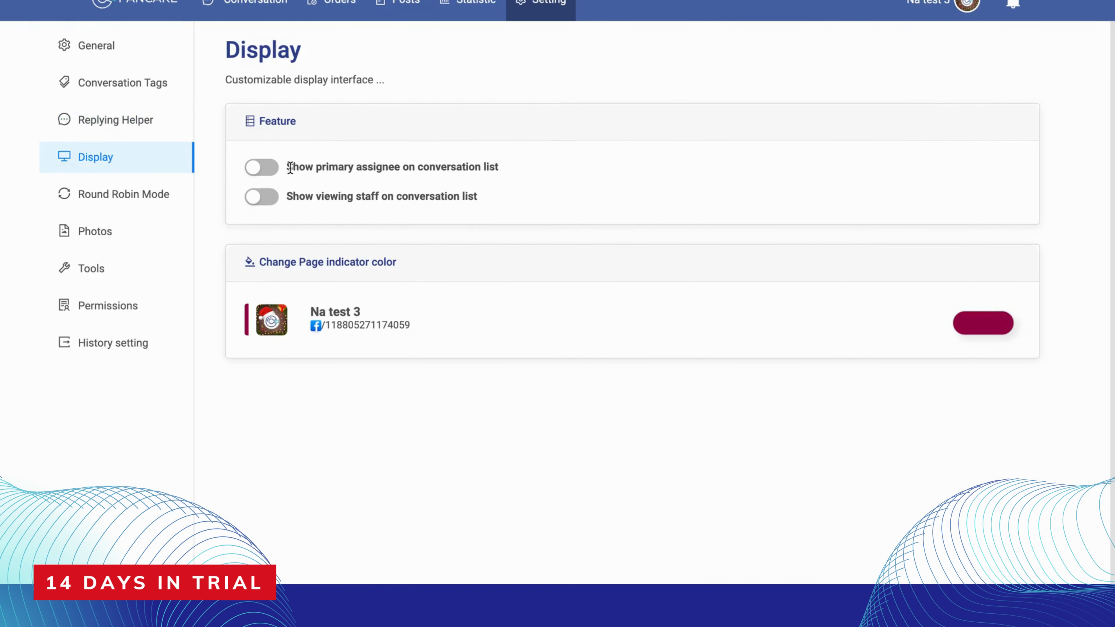
left_click_drag(291, 166, 417, 150)
left_click(334, 167)
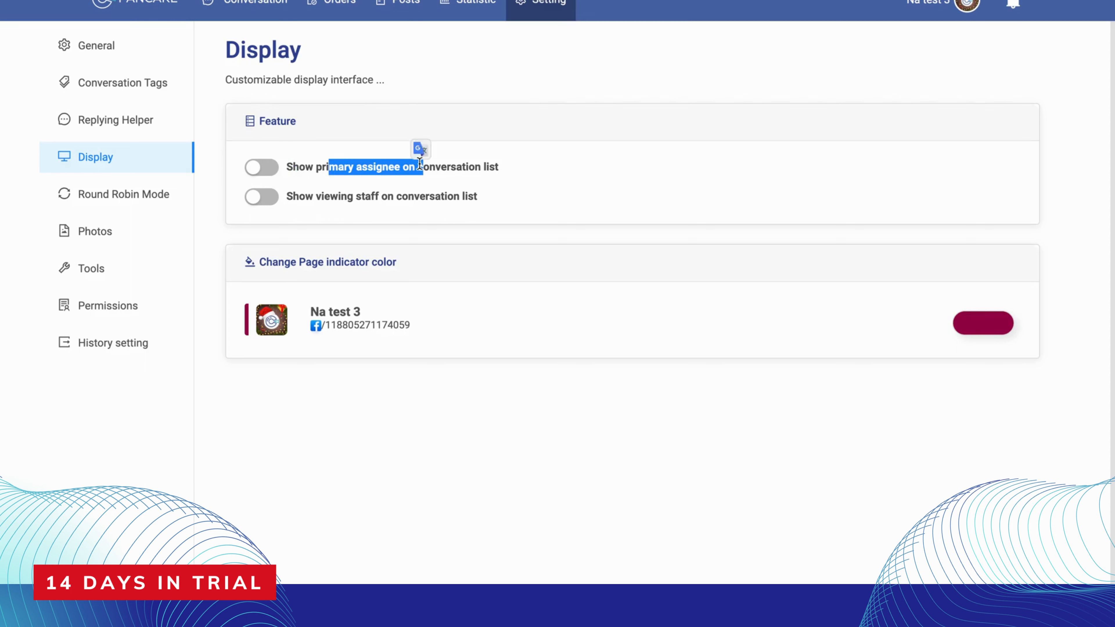
left_click(360, 167)
left_click_drag(310, 191, 384, 214)
left_click(435, 197)
left_click(271, 201)
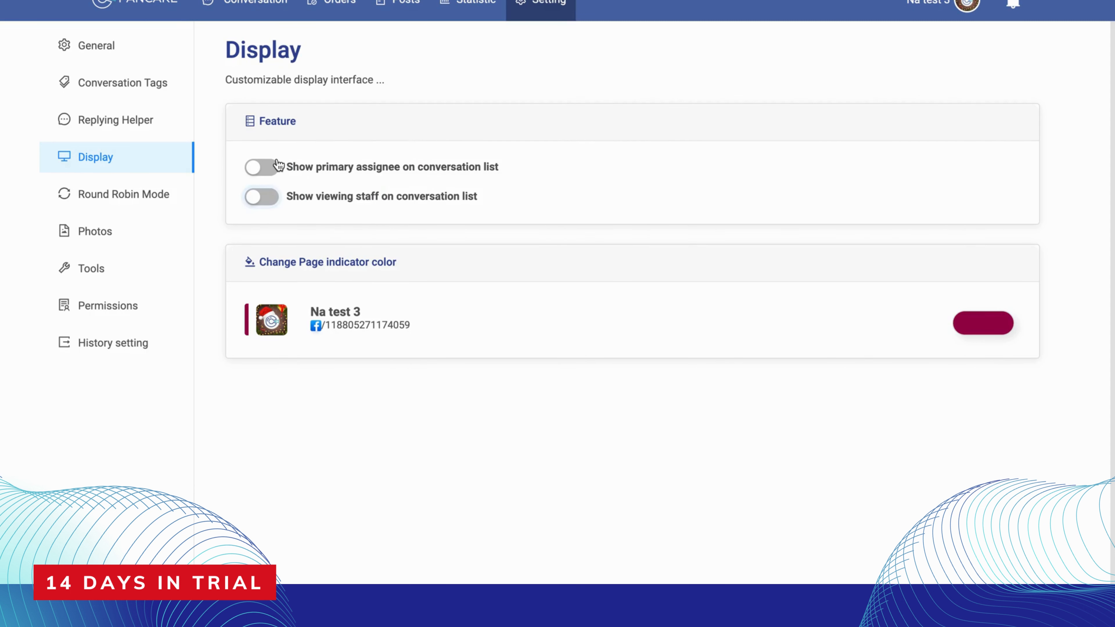
left_click(275, 168)
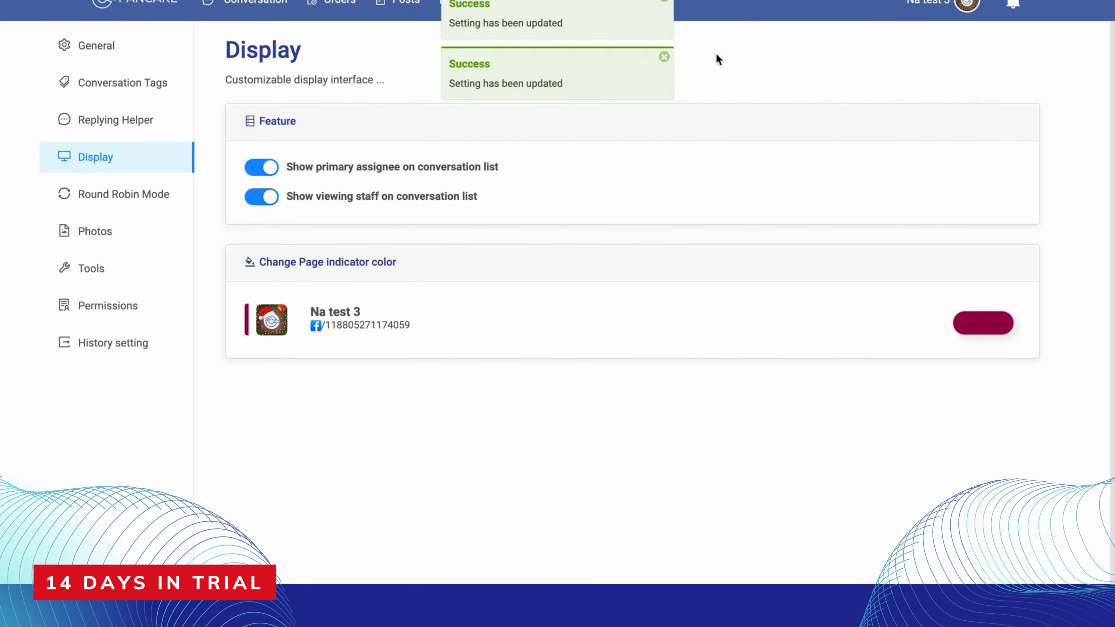
Check the assignee display in the conversation lists of the current page and the Pancake Thailand page
left_click(248, 6)
left_click(206, 118)
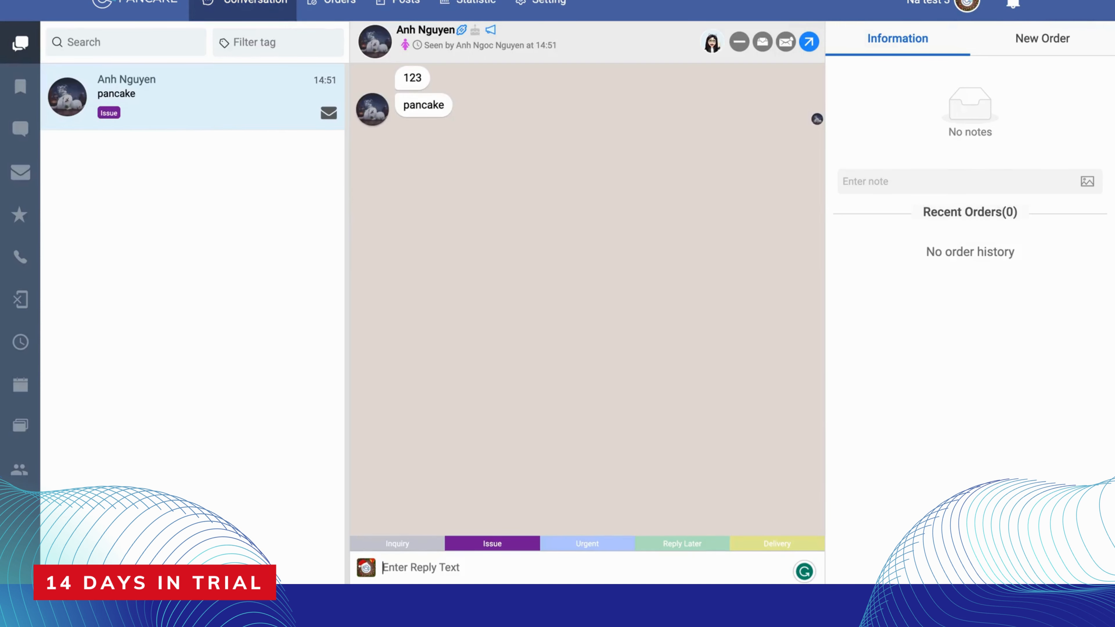
left_click(927, 16)
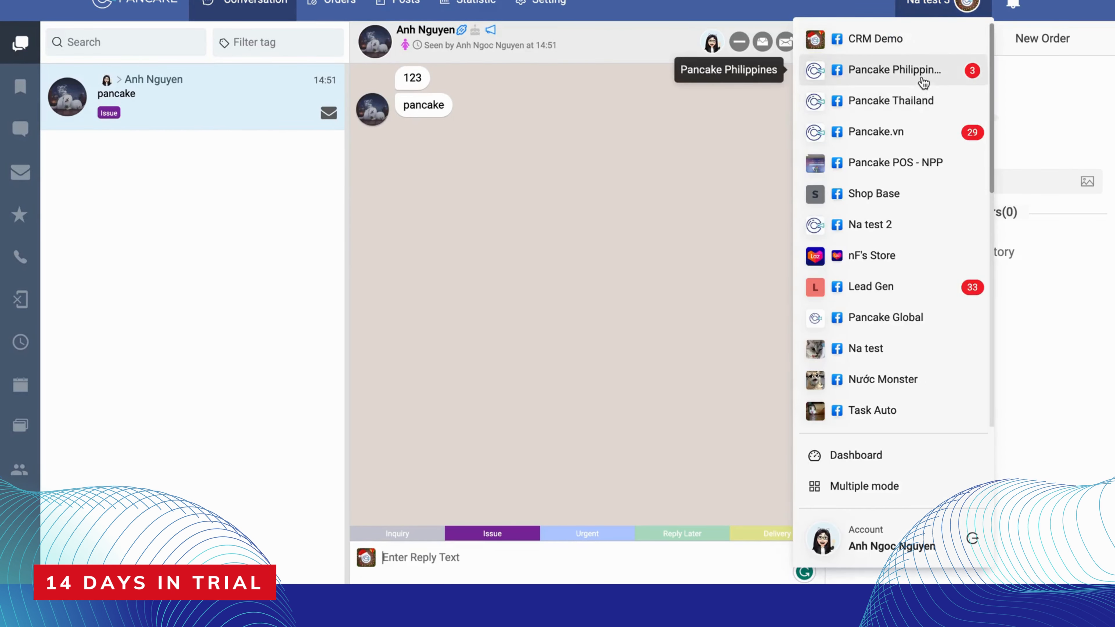
left_click(916, 101)
left_click(215, 112)
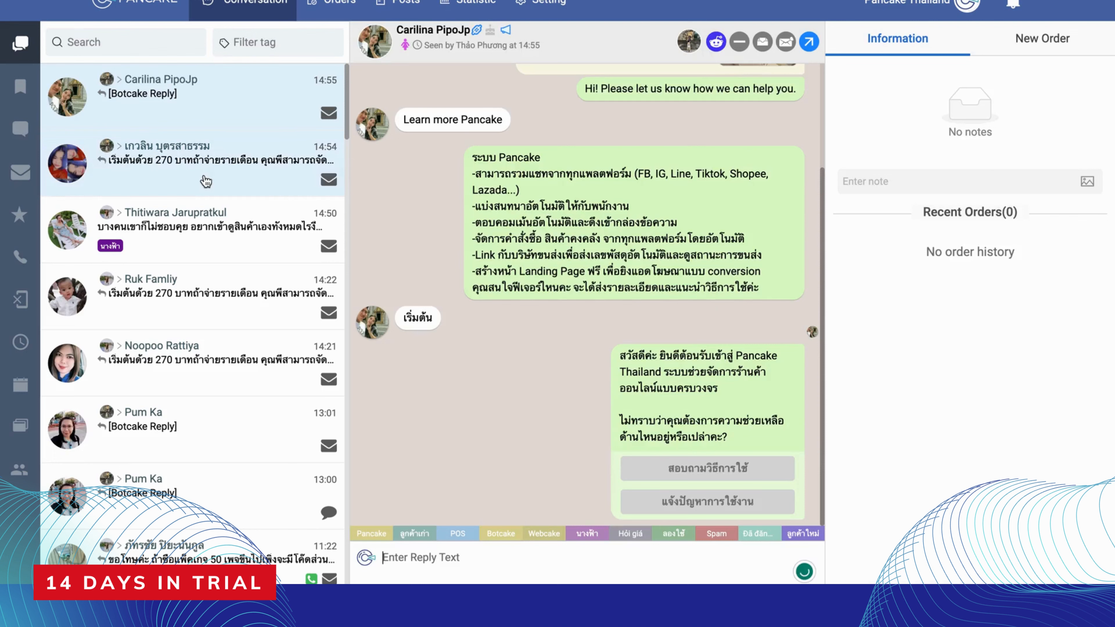
left_click(204, 178)
Examine the Pancake.vn page's conversation list for assignees and viewing staff, and return to the dashboard of connected pages
left_click(922, 8)
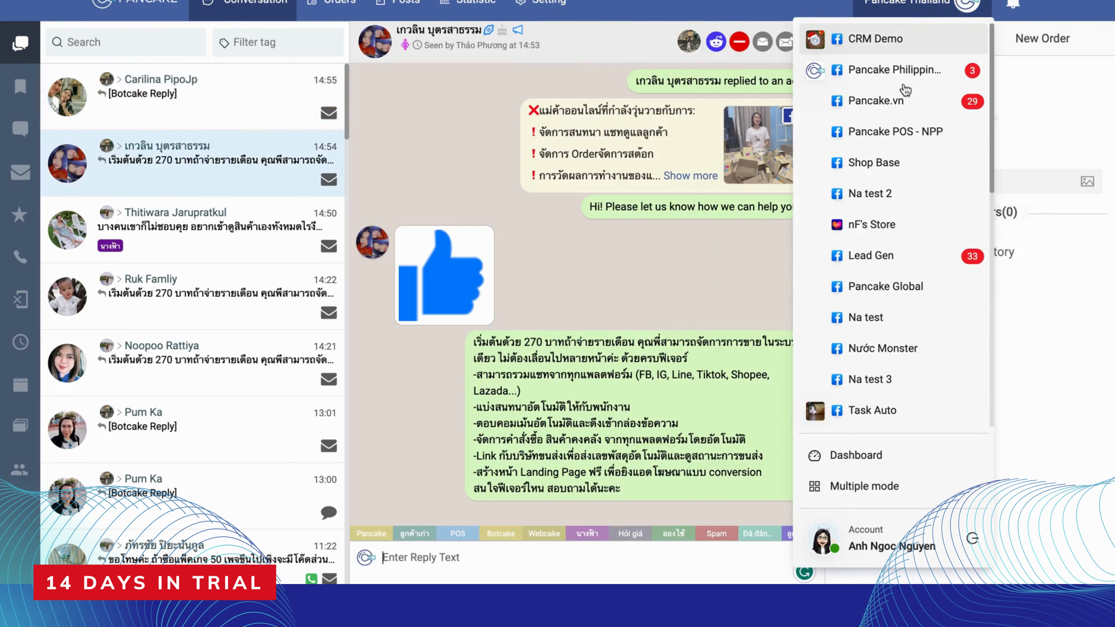
left_click(902, 110)
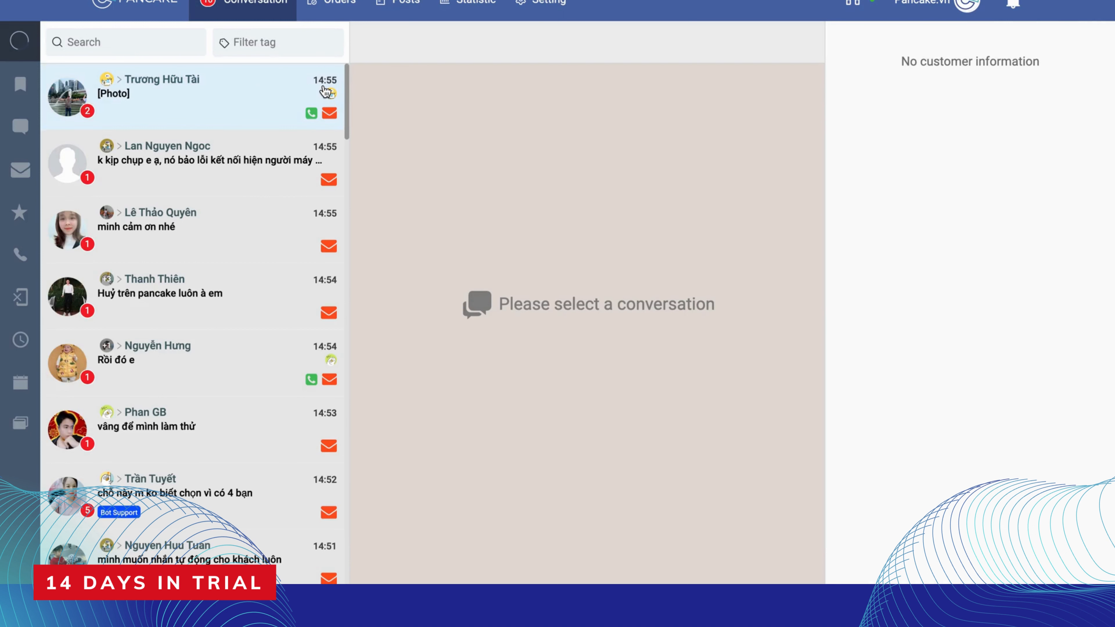
mouse_move(332, 99)
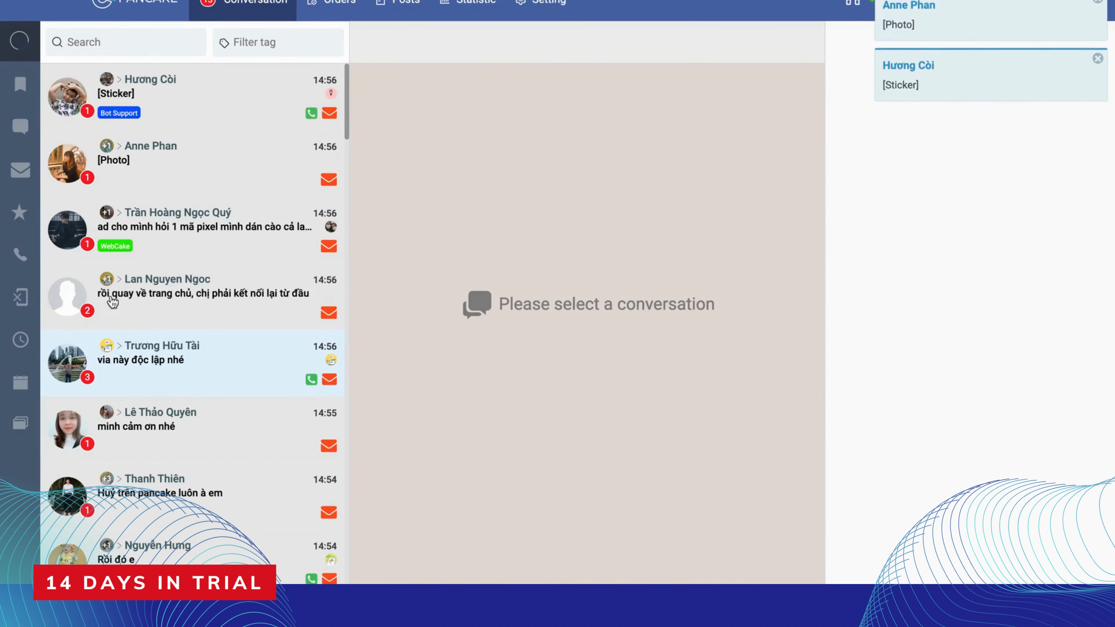
left_click(158, 9)
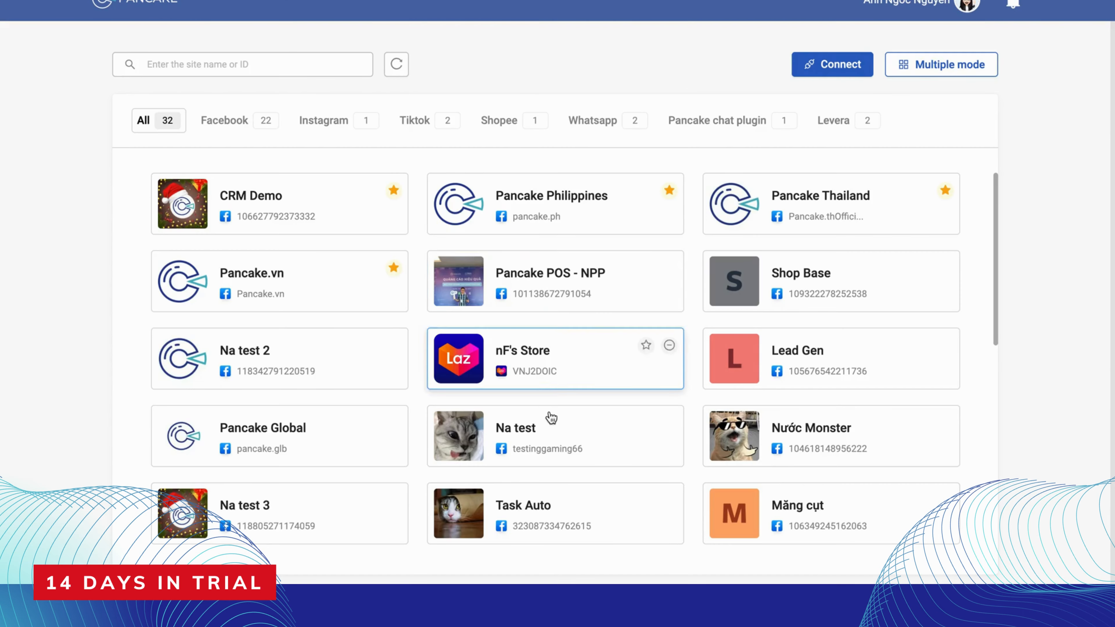
Open the Na test 3 page from the dashboard and show its customer conversation
scroll(733, 453, "down", 1)
scroll(732, 452, "down", 4)
left_click(338, 317)
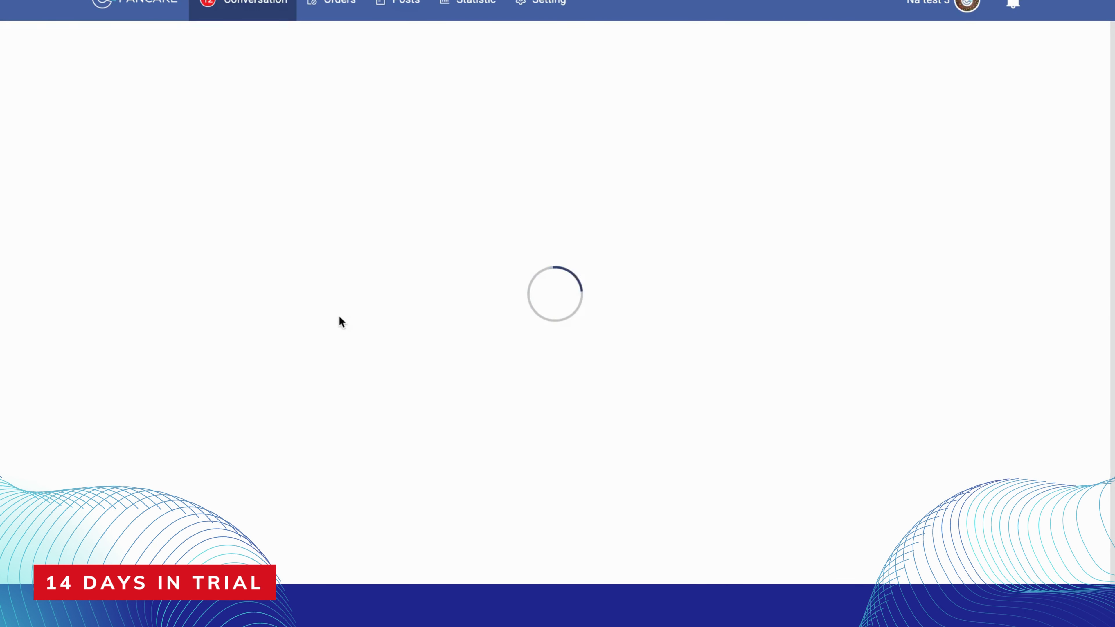
left_click(271, 126)
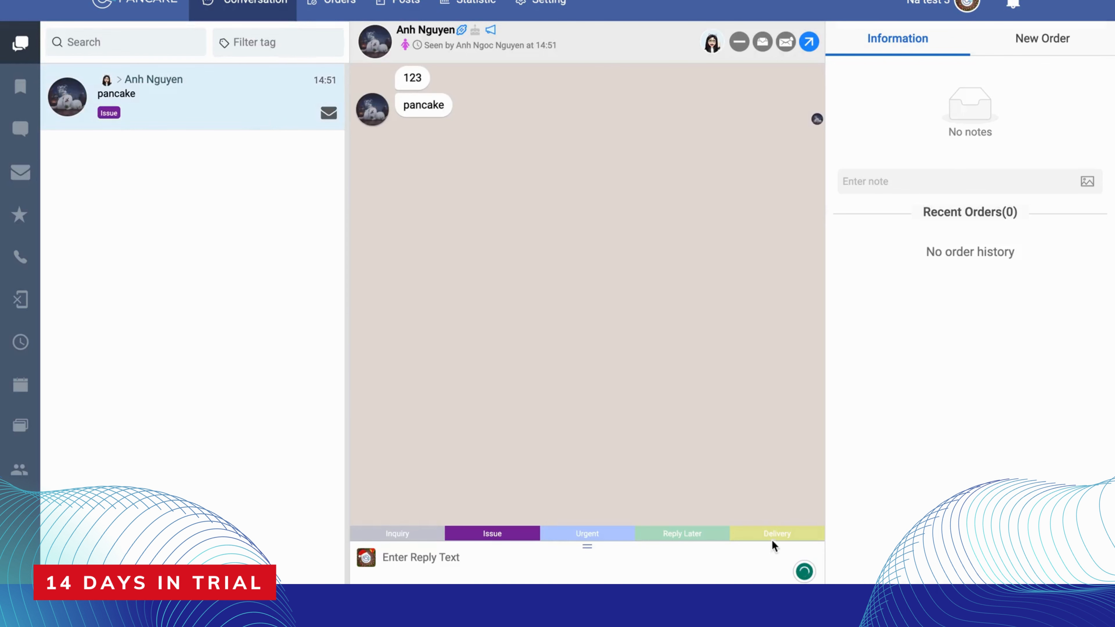
Check the conversation tags available for filtering the conversation list, and close the tag filter without applying it
left_click(325, 32)
left_click(336, 79)
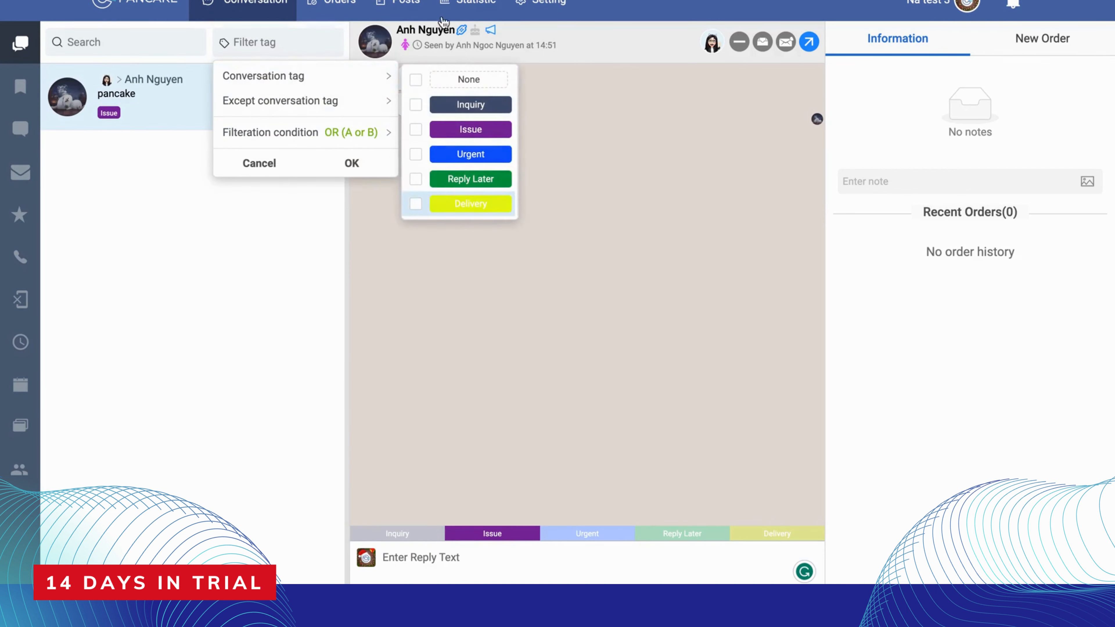
left_click(276, 324)
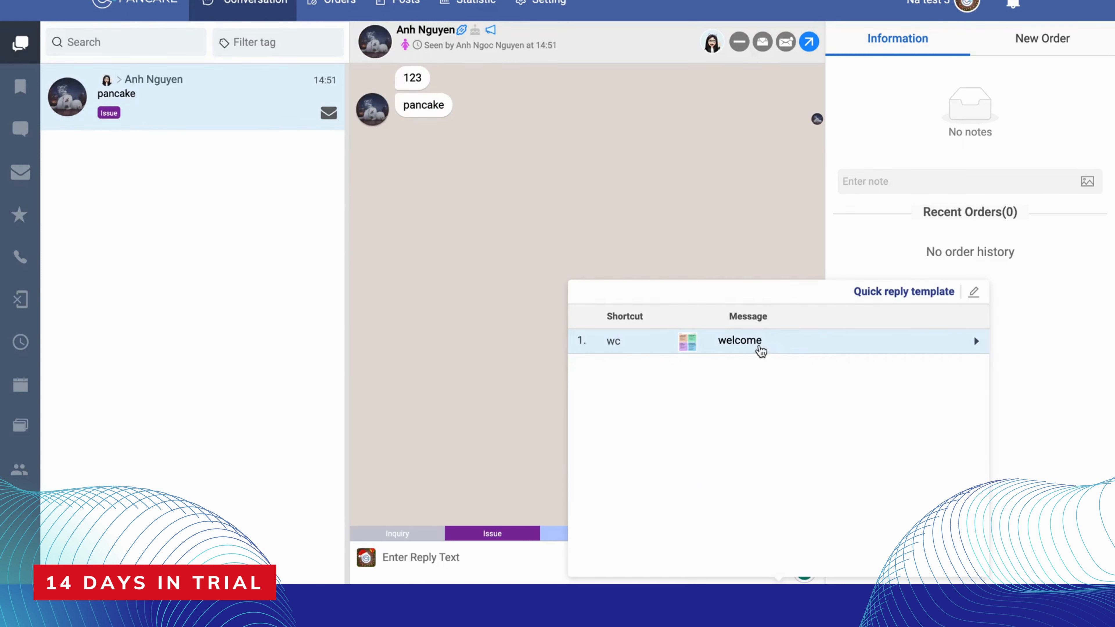
Send the customer the "welcome" quick reply with its picture, calling it up with "/" in the reply
left_click(474, 576)
type("w/")
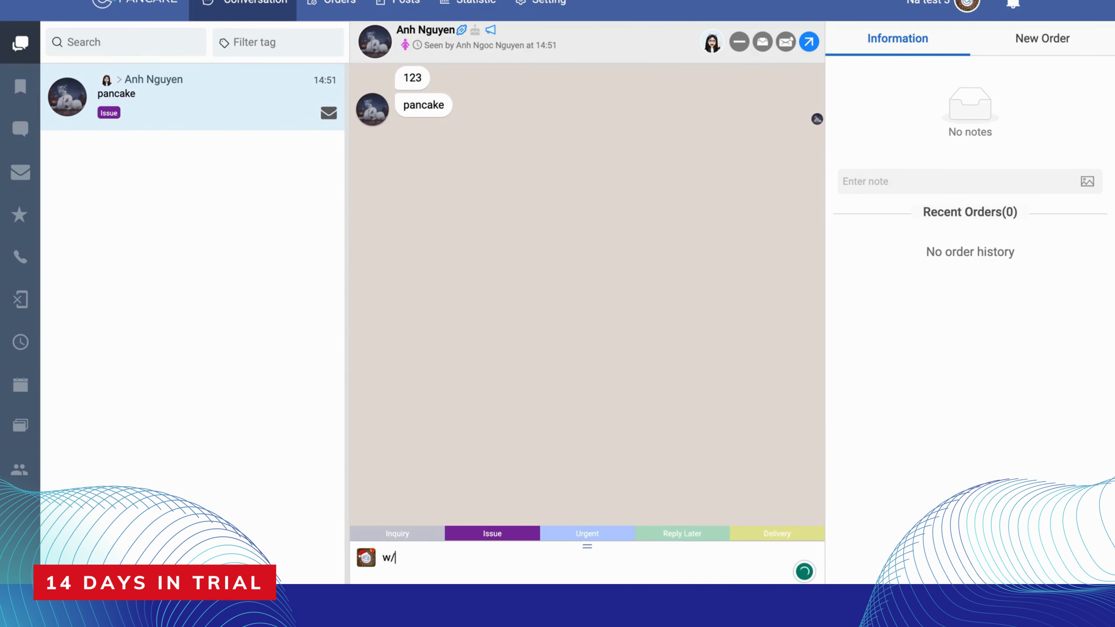
key("BackSpace")
key("BackSpace")
type("/")
key("Return")
key("Return")
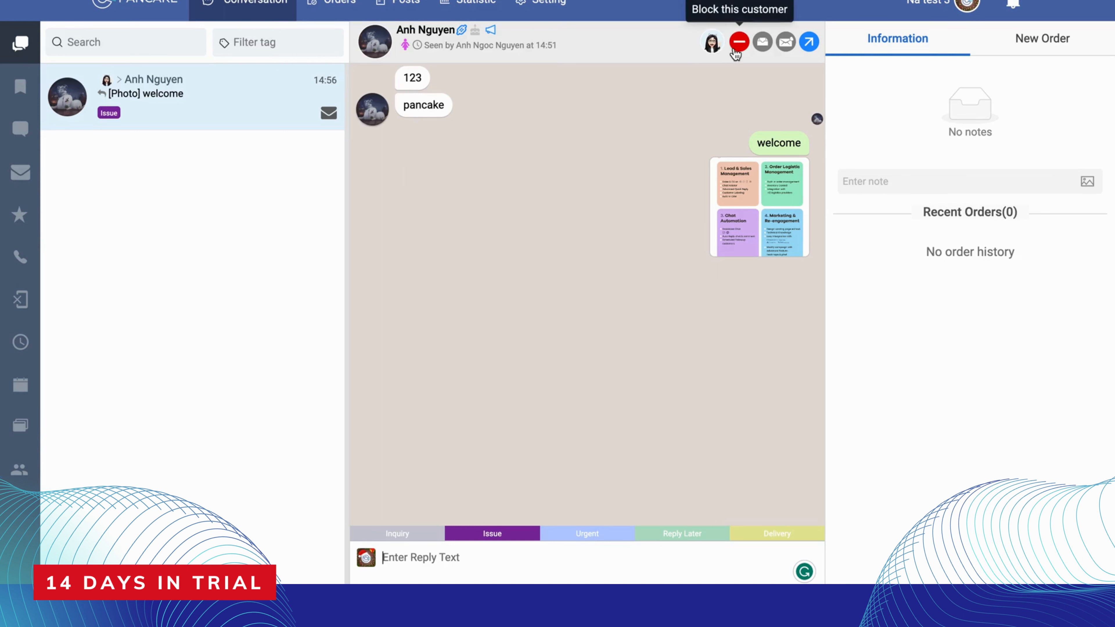
Limit the list to all conversations of this customer, and remove that filter again
left_click(766, 50)
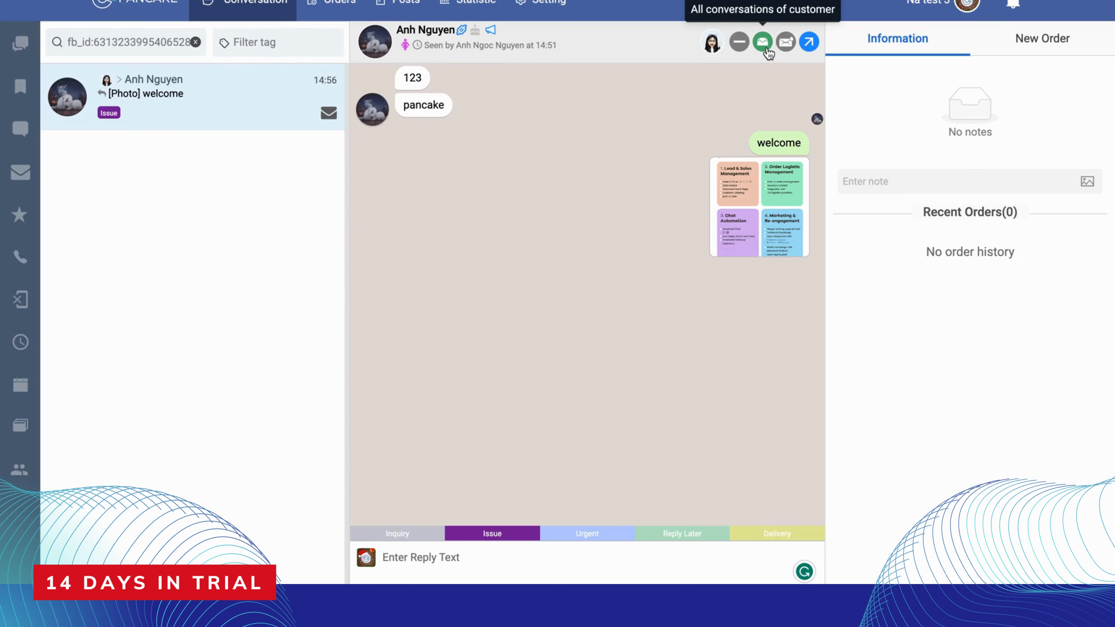
left_click(766, 50)
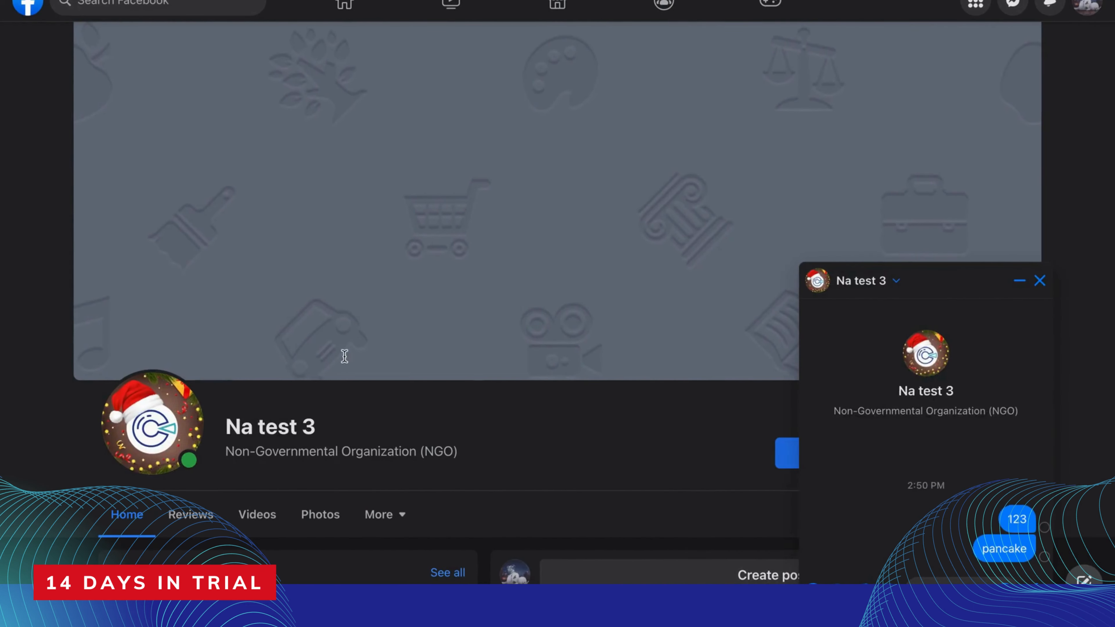
Comment "abc" on the profile picture post of the Na test 3 Facebook page, and open that comment in the reloaded Pancake conversation list
scroll(344, 354, "down", 5)
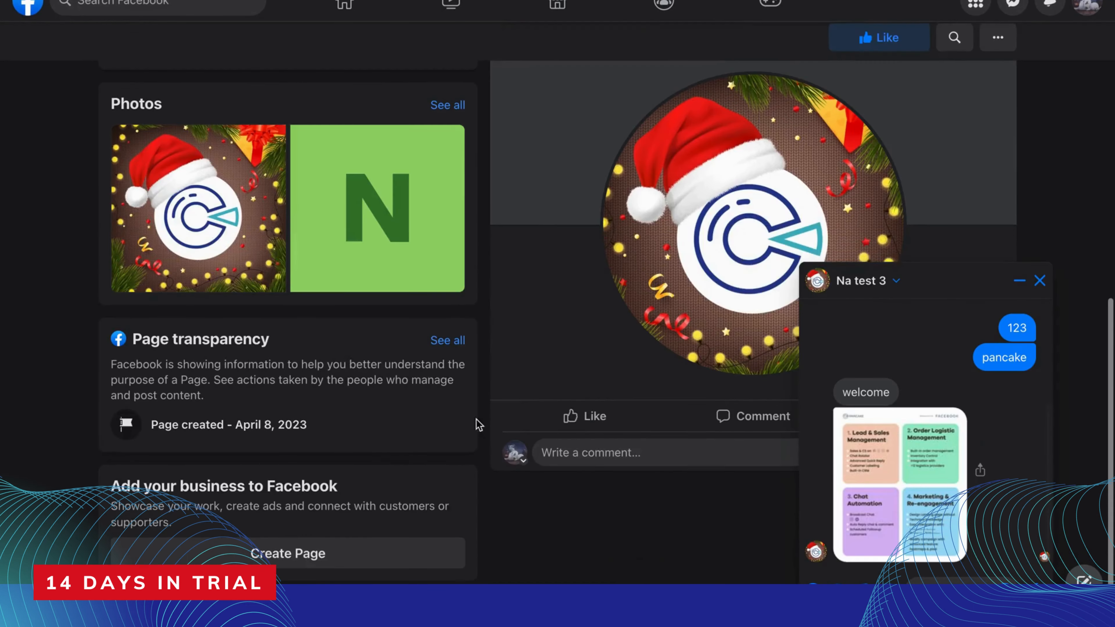
left_click(620, 460)
type("abc")
key("Return")
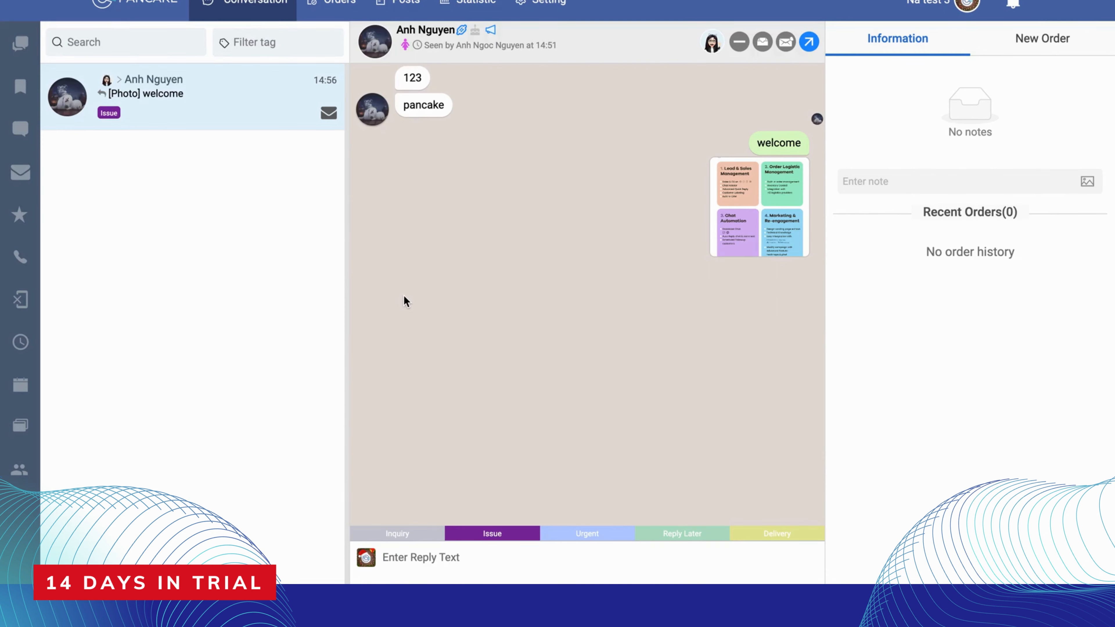
key("super+r")
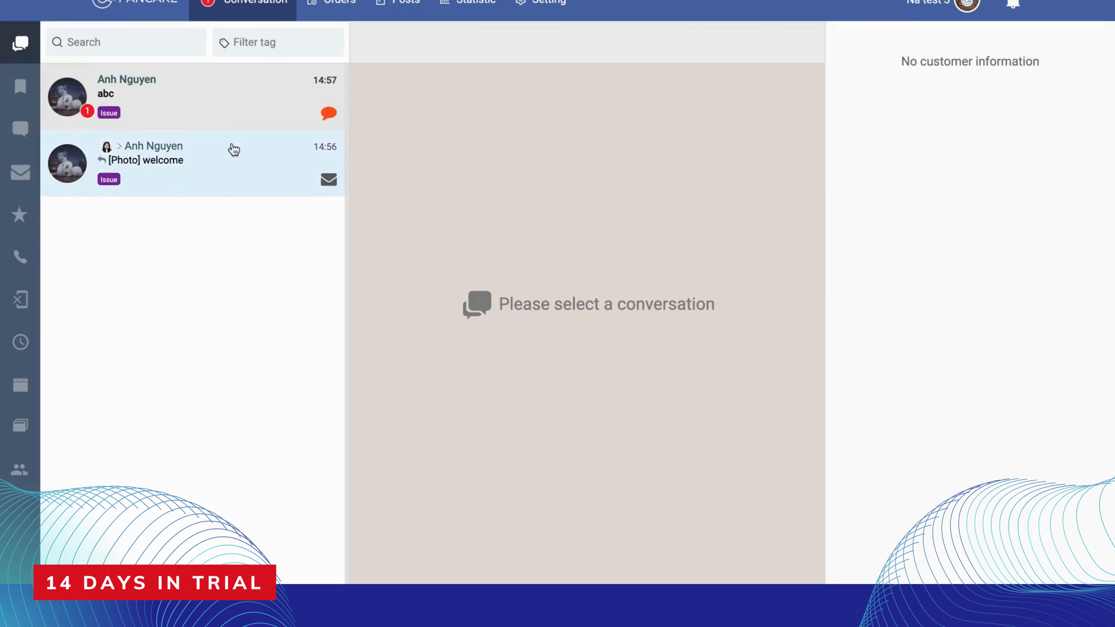
left_click(238, 84)
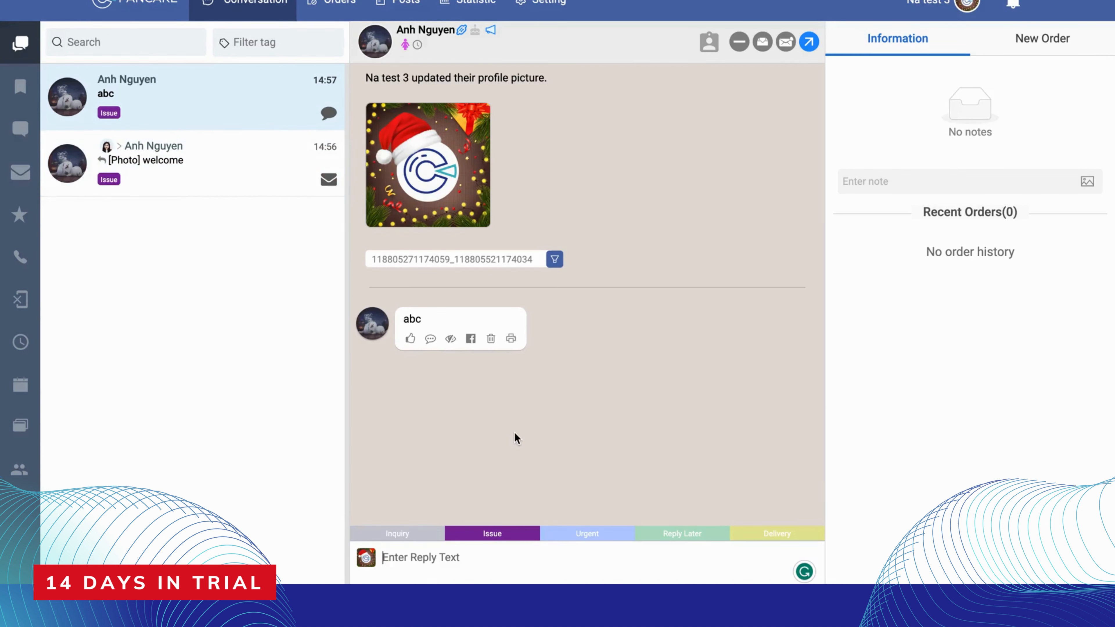
From the comment conversation, show all of the customer's conversations together, and clear the customer filter
left_click(945, 5)
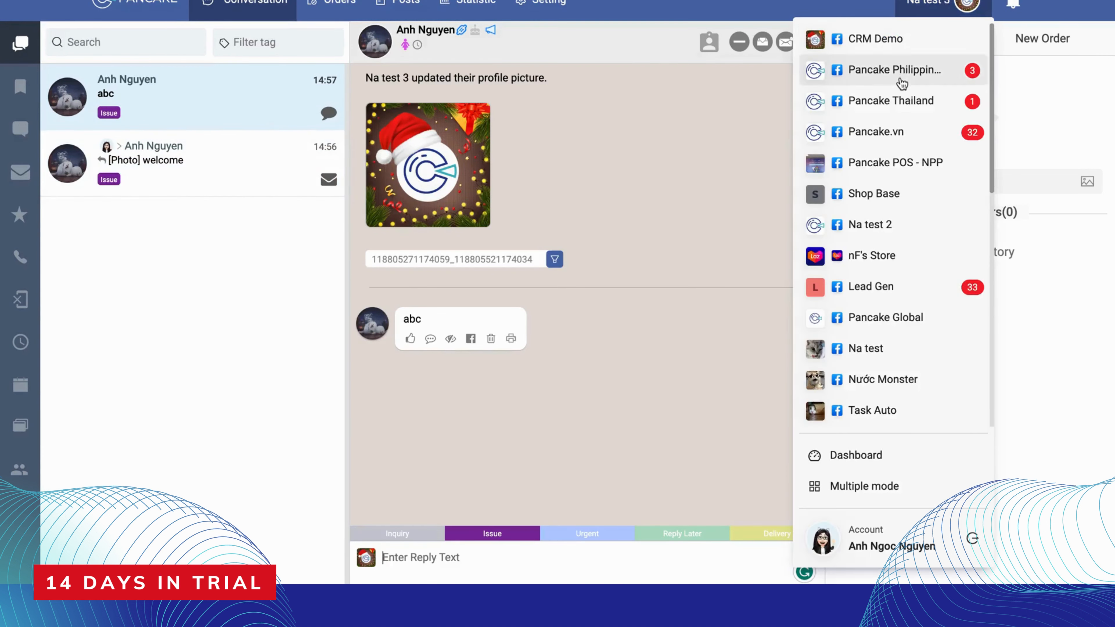
left_click(763, 44)
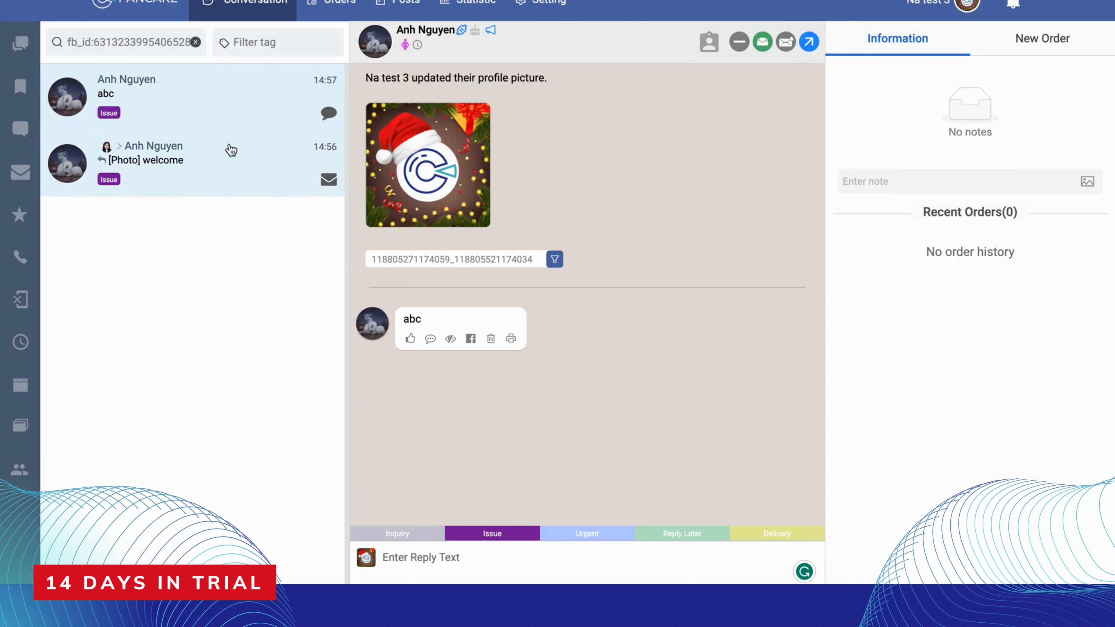
left_click(196, 42)
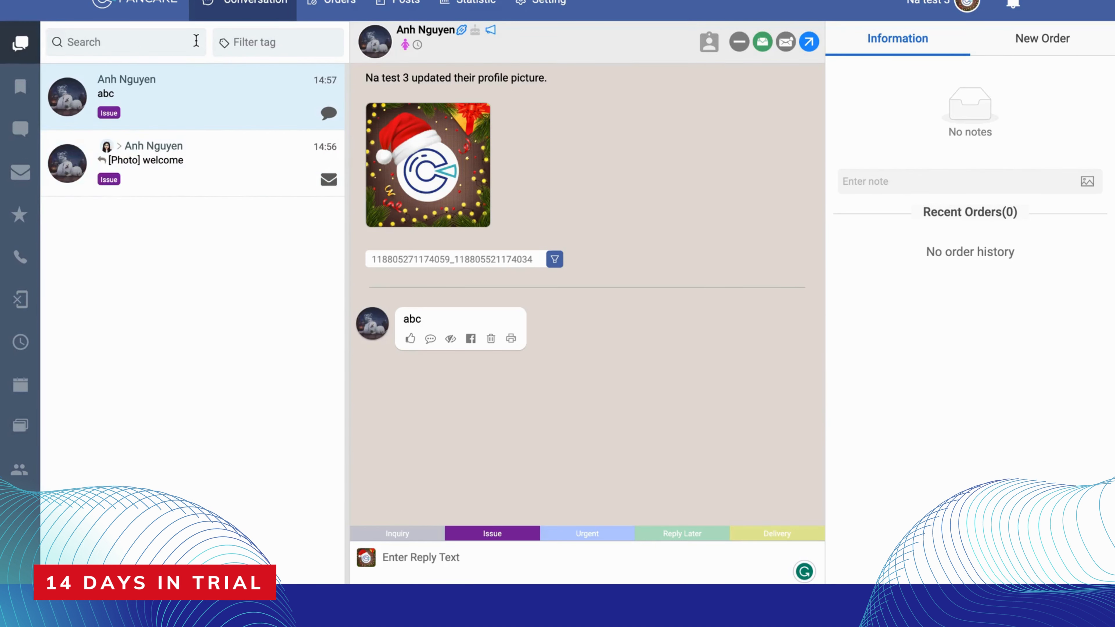
Mark the "abc" comment conversation as unread, and check the voice message recorder in the customer's message conversation without sending anything
left_click(786, 42)
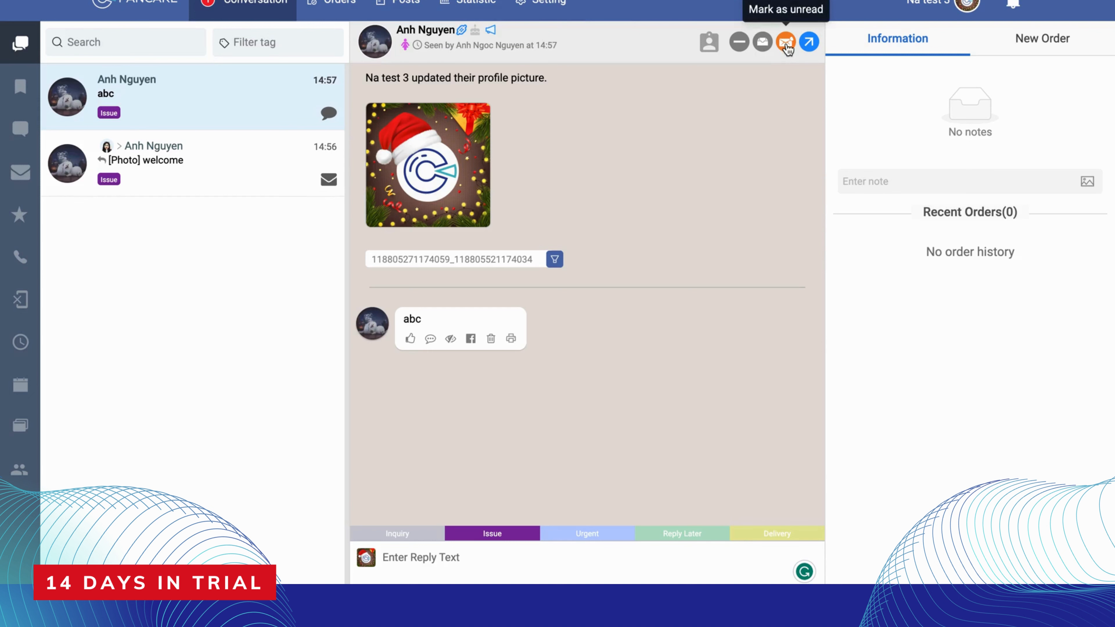
left_click(243, 186)
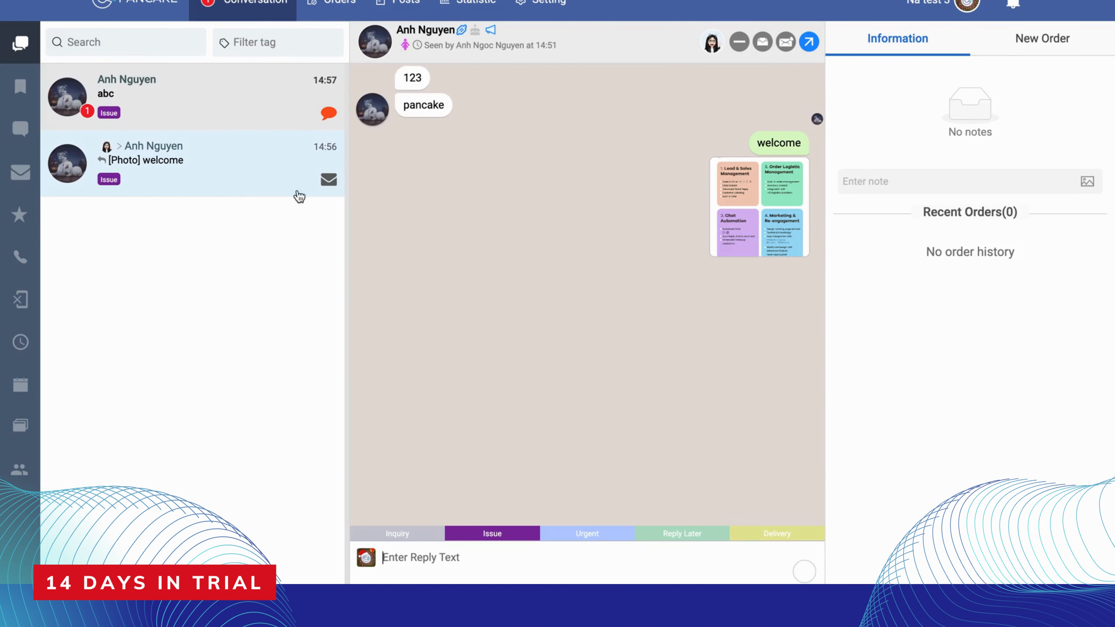
left_click(644, 574)
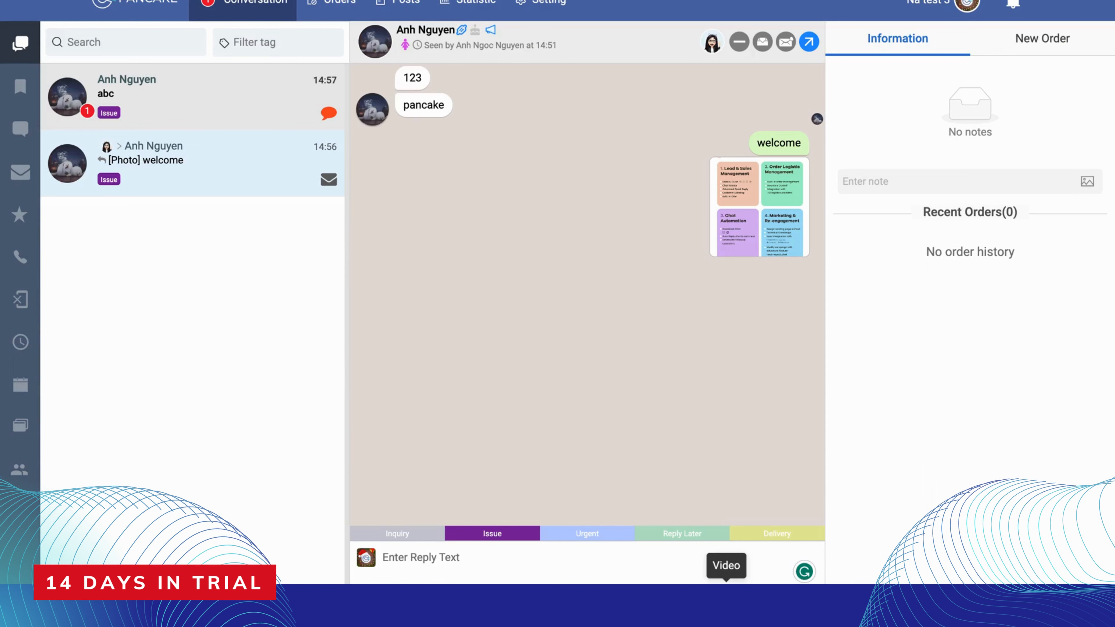
left_click(726, 593)
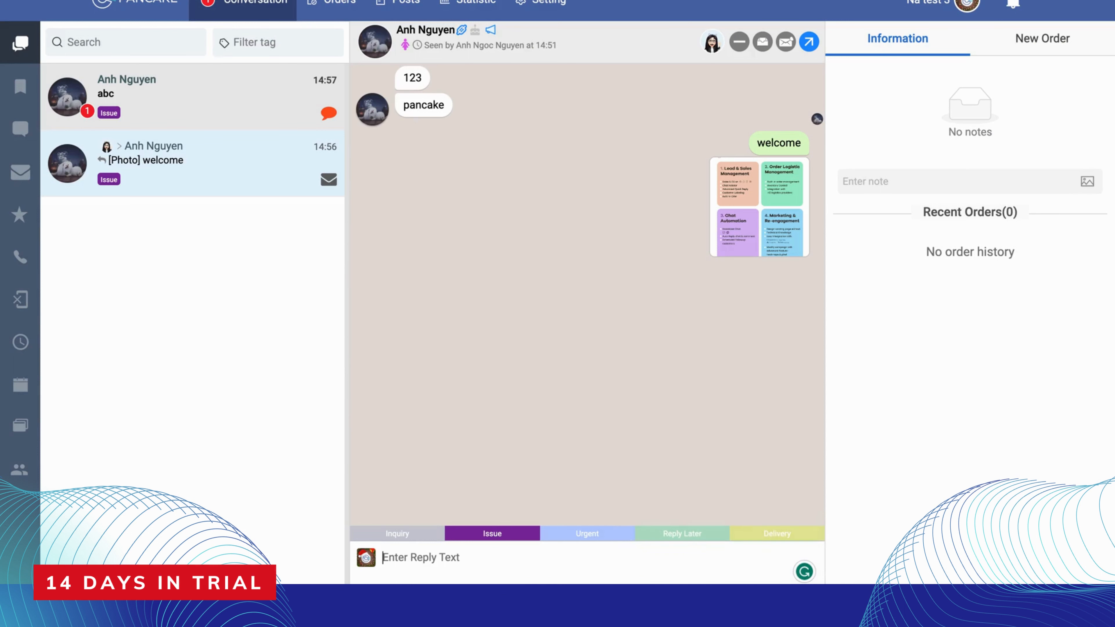